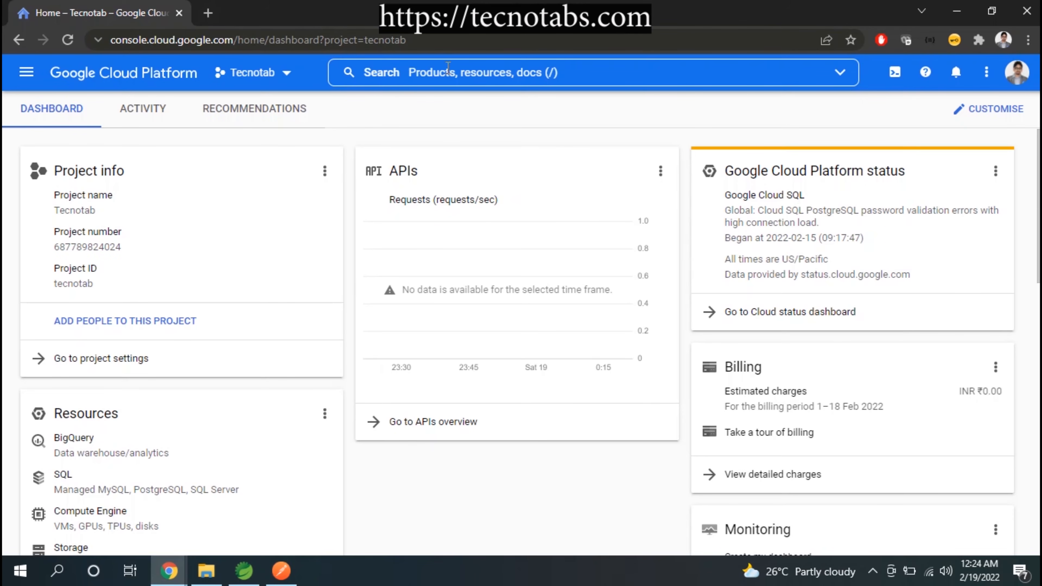
Find IAM through the console search and open the Tecnotab project's list of roles
{"action": "left_click", "coordinate": [448, 77]}
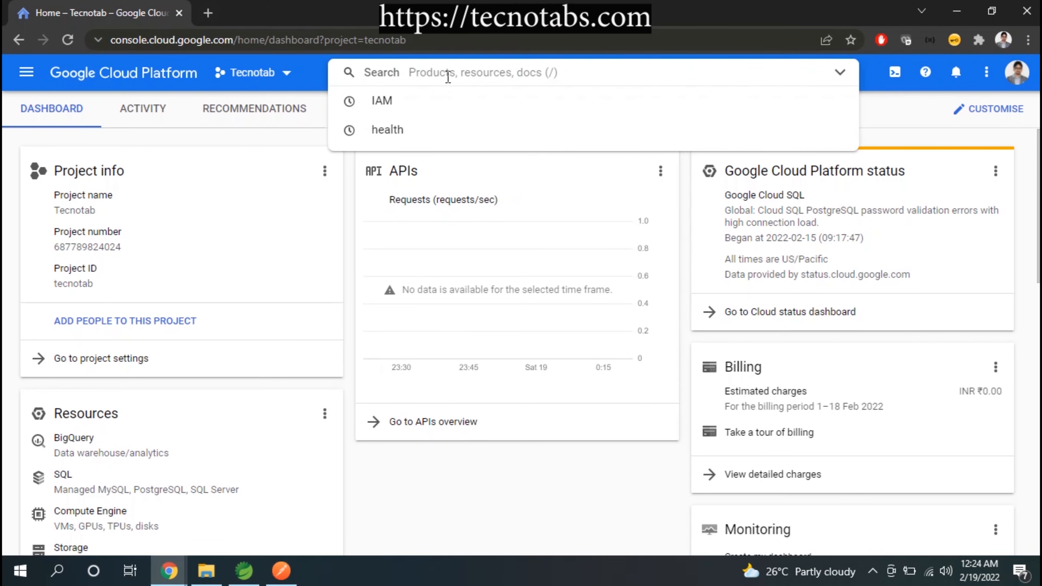
{"action": "left_click", "coordinate": [385, 106]}
{"action": "left_click", "coordinate": [413, 134]}
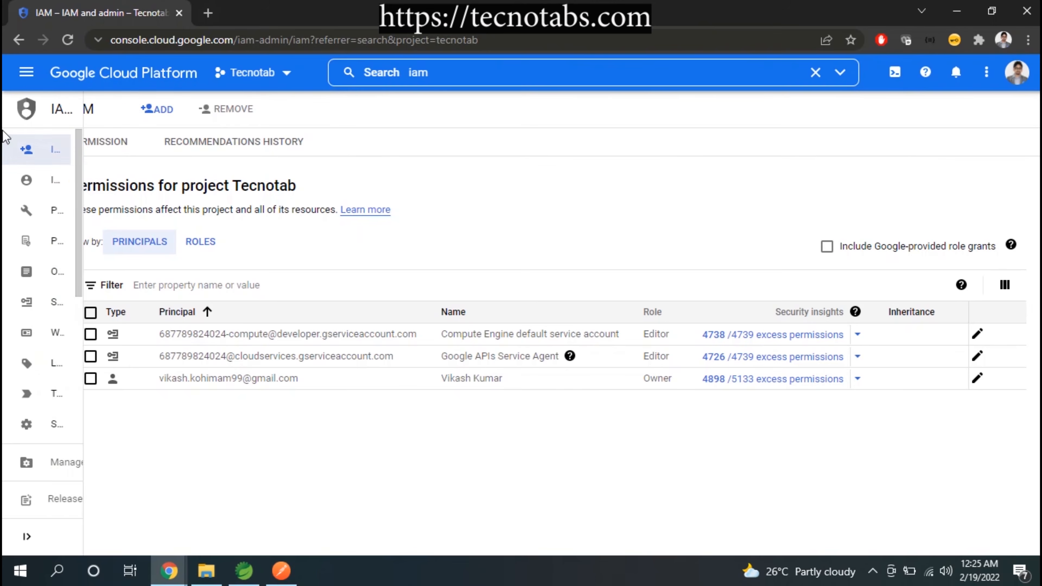
{"action": "left_click", "coordinate": [74, 369]}
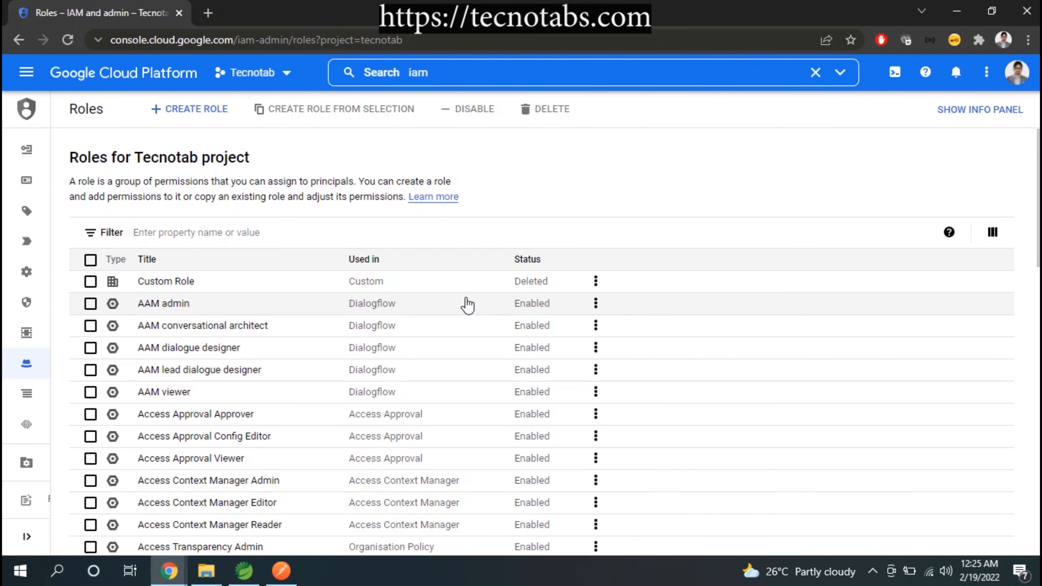
Start a new custom role with the title "Developer java role" and the ID "Javadeveloperrole1"
{"action": "left_click", "coordinate": [172, 110]}
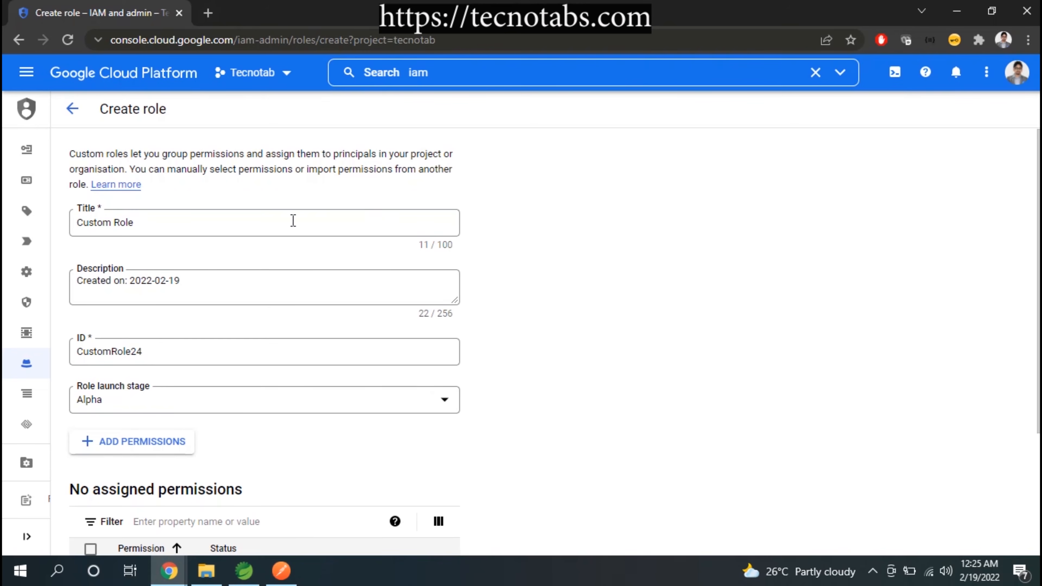
{"action": "left_click", "coordinate": [214, 231]}
{"action": "left_click_drag", "start_coordinate": [139, 224], "coordinate": [73, 226]}
{"action": "type", "text": "Developer java role"}
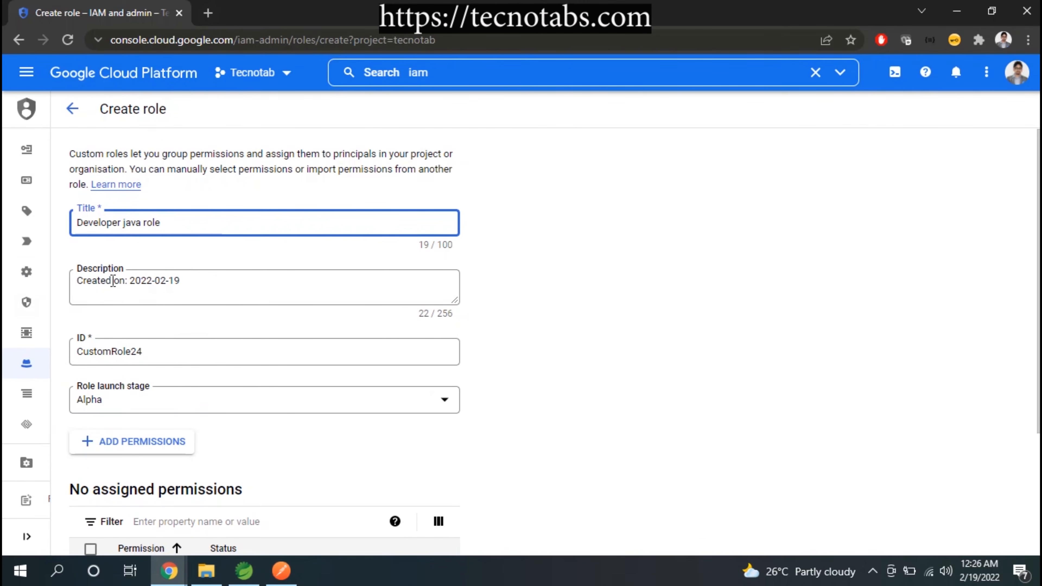
{"action": "left_click", "coordinate": [155, 353]}
{"action": "double_click", "coordinate": [158, 353]}
{"action": "type", "text": "Javadeveloperrole"}
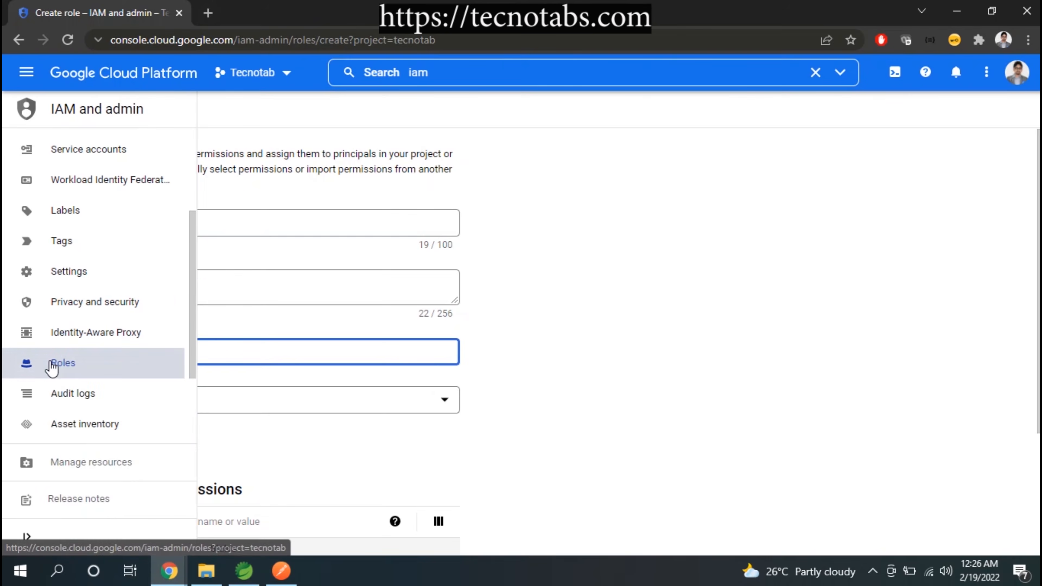
{"action": "type", "text": "1"}
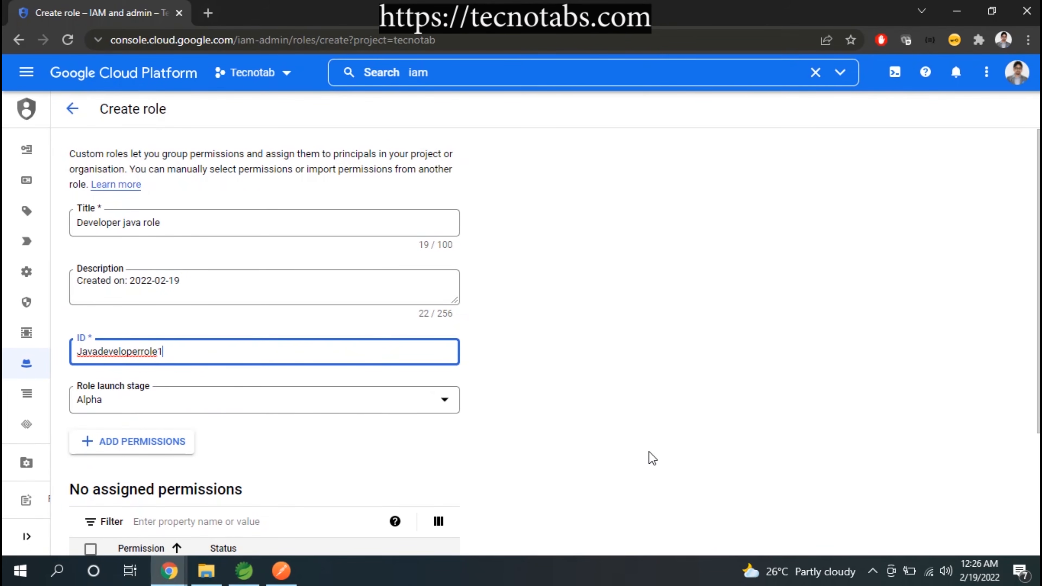
Start adding permissions to the role and filter them by the Compute Storage Admin role, searching for "storage"
{"action": "scroll", "coordinate": [651, 457], "scroll_direction": "down", "scroll_amount": 4}
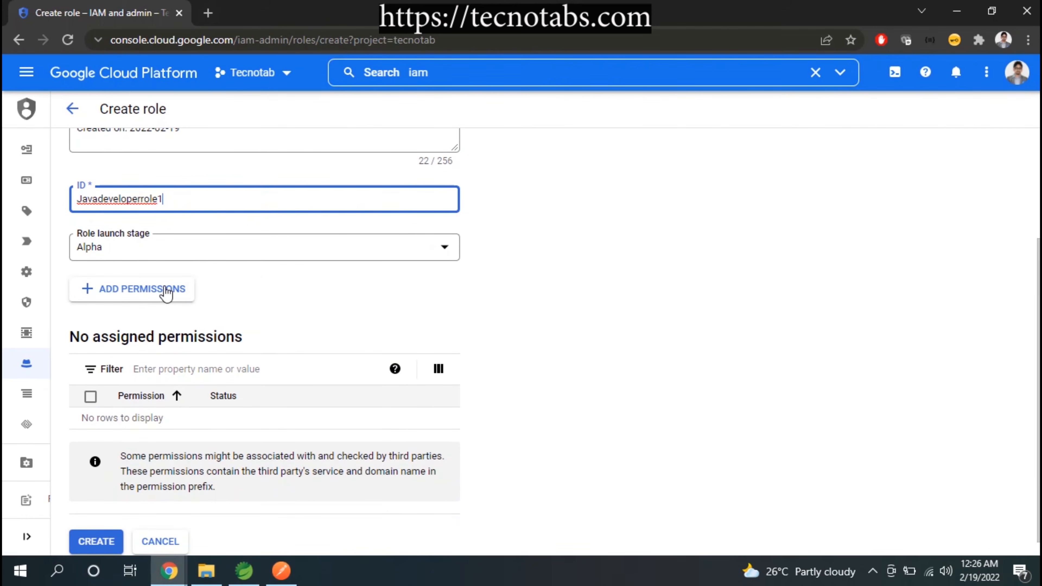
{"action": "left_click", "coordinate": [174, 298]}
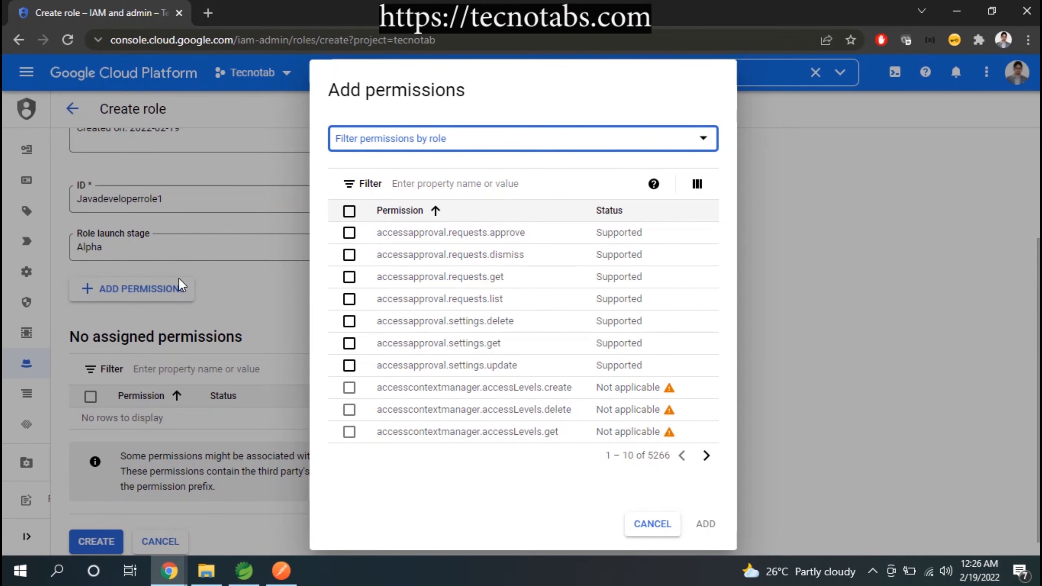
{"action": "left_click", "coordinate": [407, 142]}
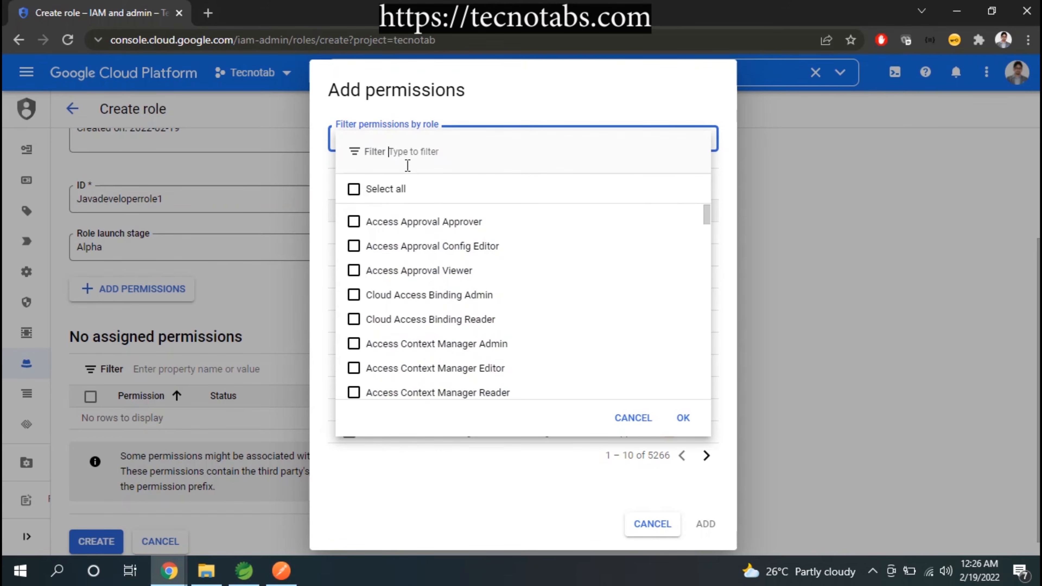
{"action": "type", "text": "storage"}
{"action": "left_click", "coordinate": [353, 322]}
{"action": "left_click", "coordinate": [683, 420]}
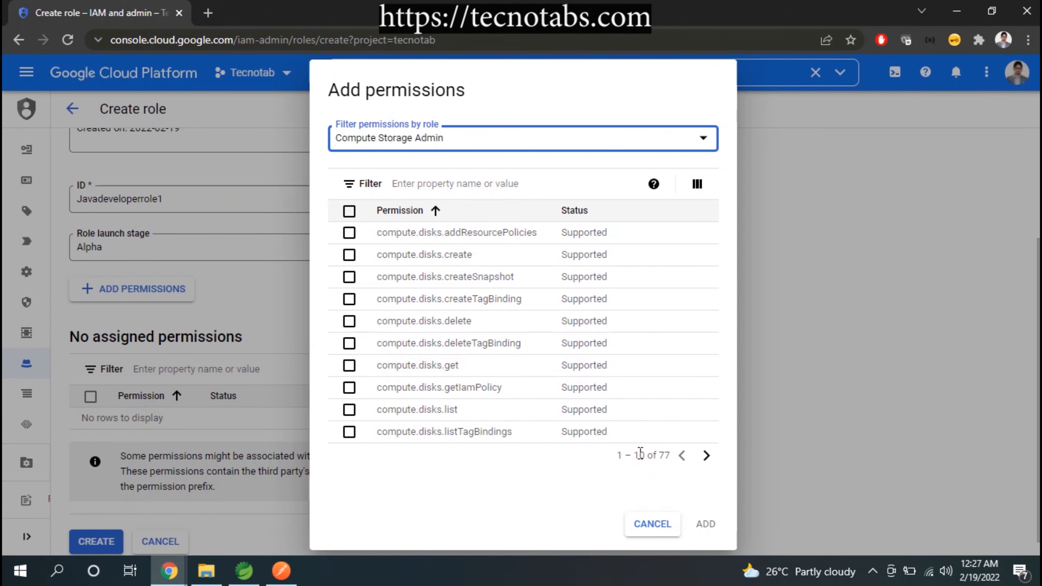
{"action": "double_click", "coordinate": [662, 453]}
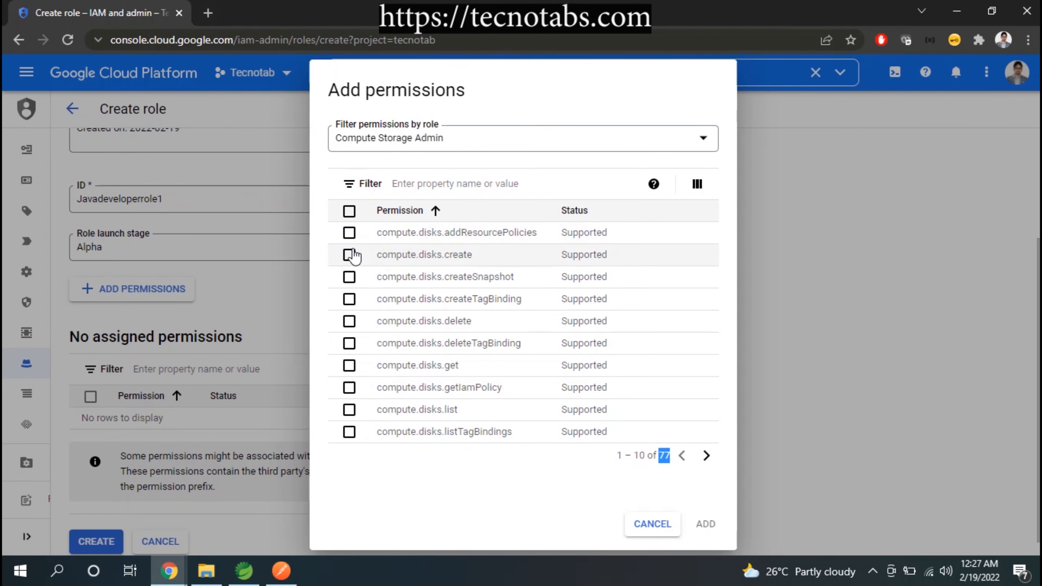
Add the compute.disks permissions addResourcePolicies, create, createSnapshot, delete, get, getIamPolicy and list to the new role
{"action": "left_click", "coordinate": [349, 256]}
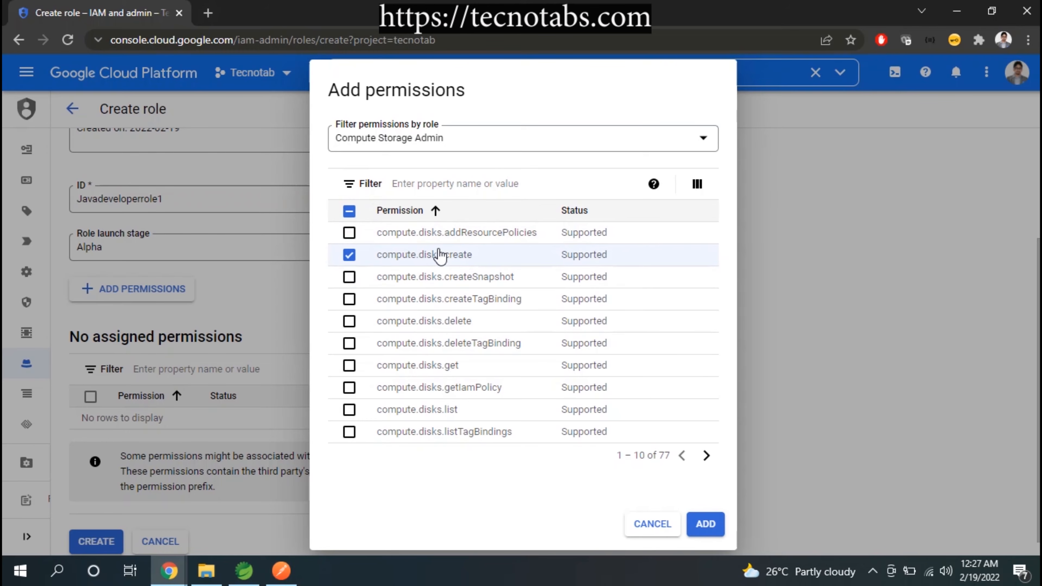
{"action": "left_click", "coordinate": [348, 321]}
{"action": "left_click", "coordinate": [349, 366]}
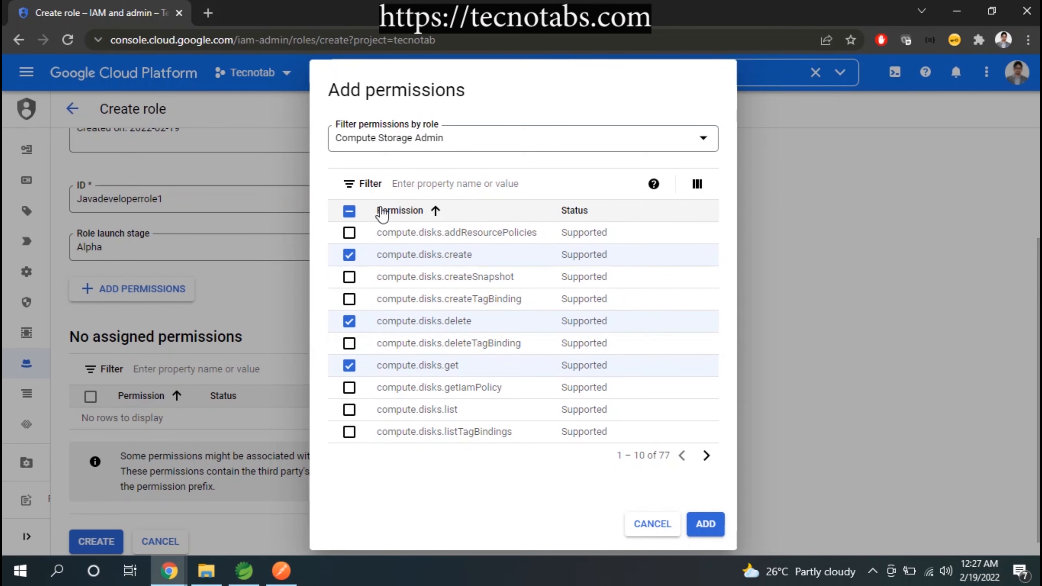
{"action": "left_click", "coordinate": [349, 410]}
{"action": "left_click", "coordinate": [349, 388]}
{"action": "left_click", "coordinate": [349, 277]}
{"action": "left_click", "coordinate": [350, 233]}
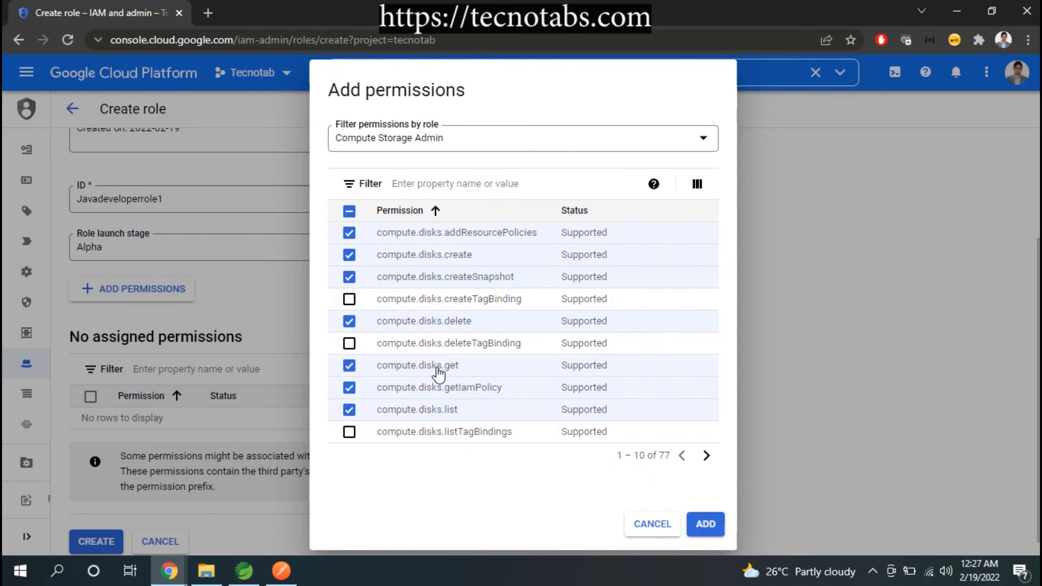
{"action": "left_click", "coordinate": [705, 525]}
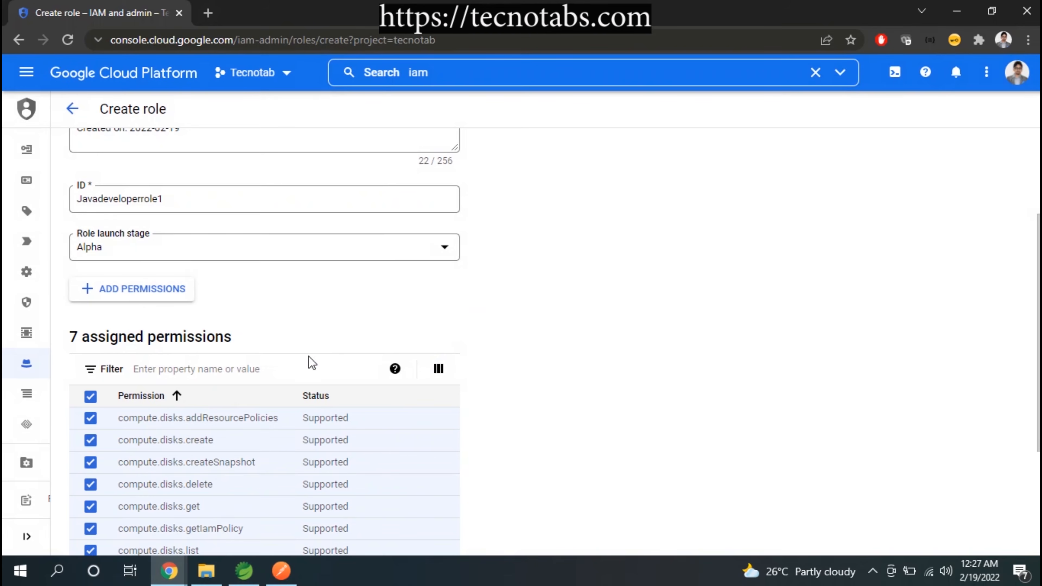
Create the custom role, then open the details of Developer java role and review its assigned permissions
{"action": "scroll", "coordinate": [309, 361], "scroll_direction": "down", "scroll_amount": 2}
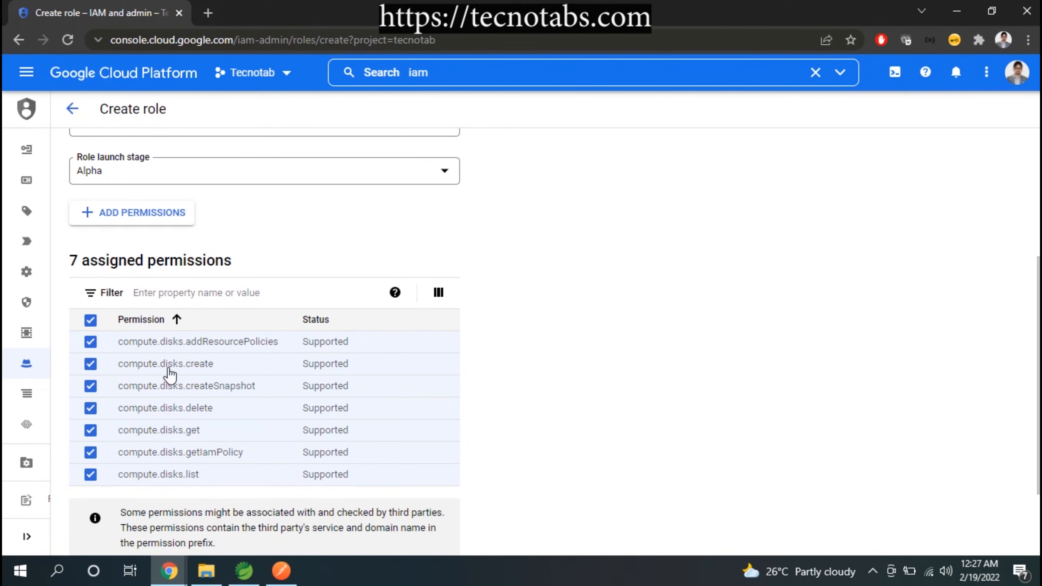
{"action": "scroll", "coordinate": [170, 374], "scroll_direction": "down", "scroll_amount": 3}
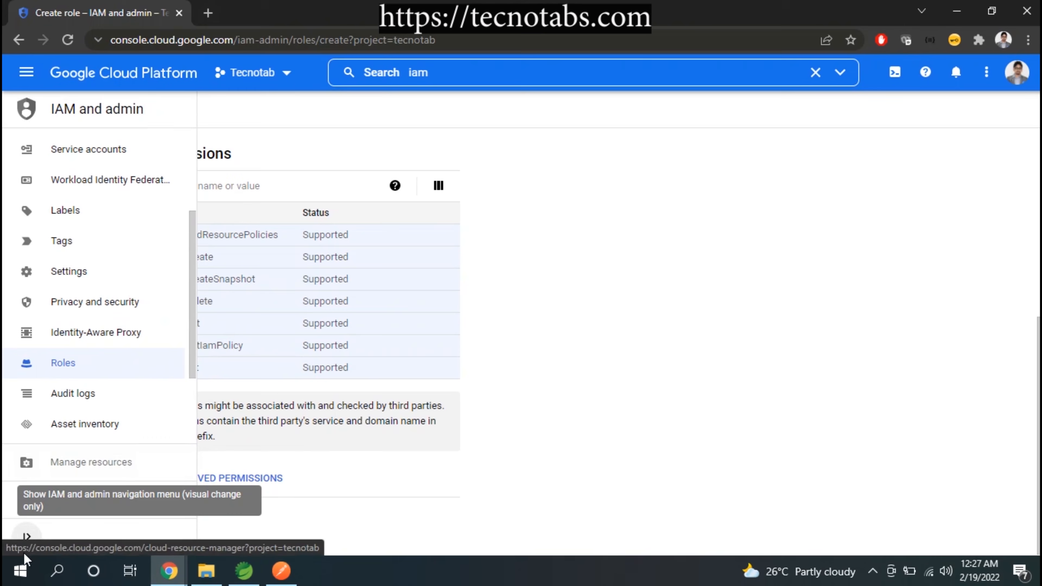
{"action": "left_click", "coordinate": [93, 529]}
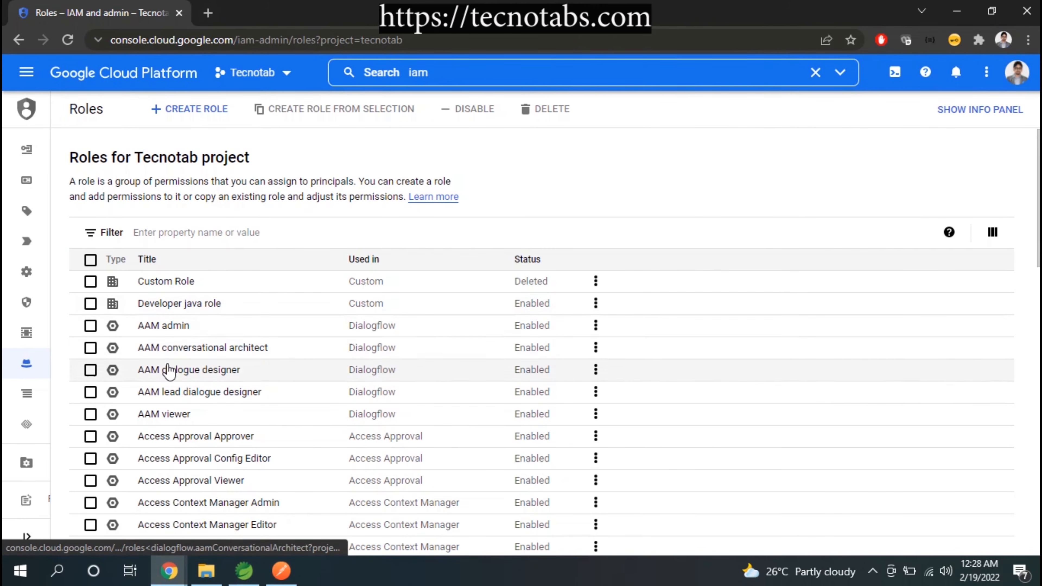
{"action": "left_click", "coordinate": [169, 304]}
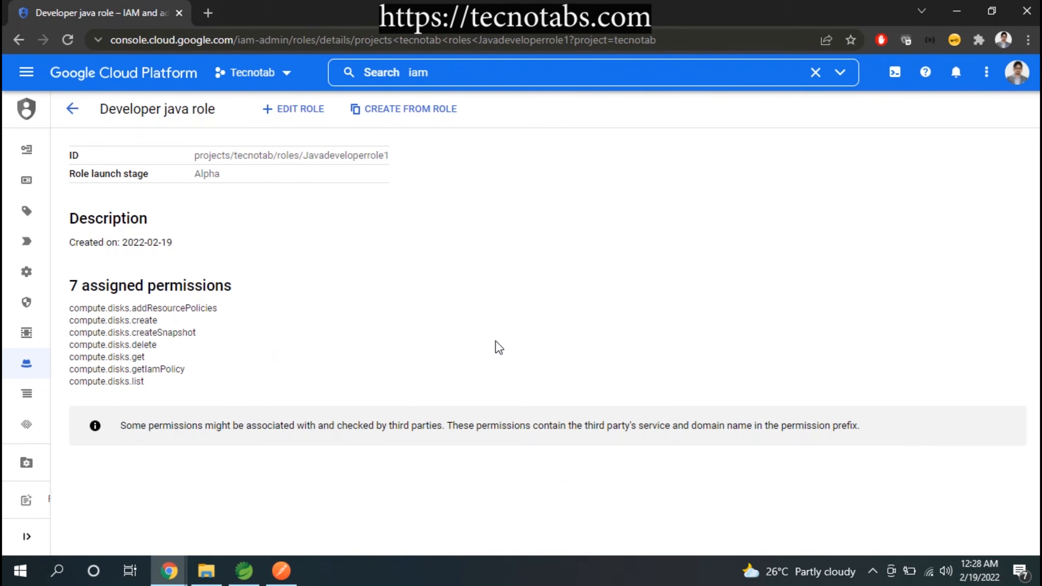
{"action": "left_click_drag", "start_coordinate": [72, 306], "coordinate": [164, 383]}
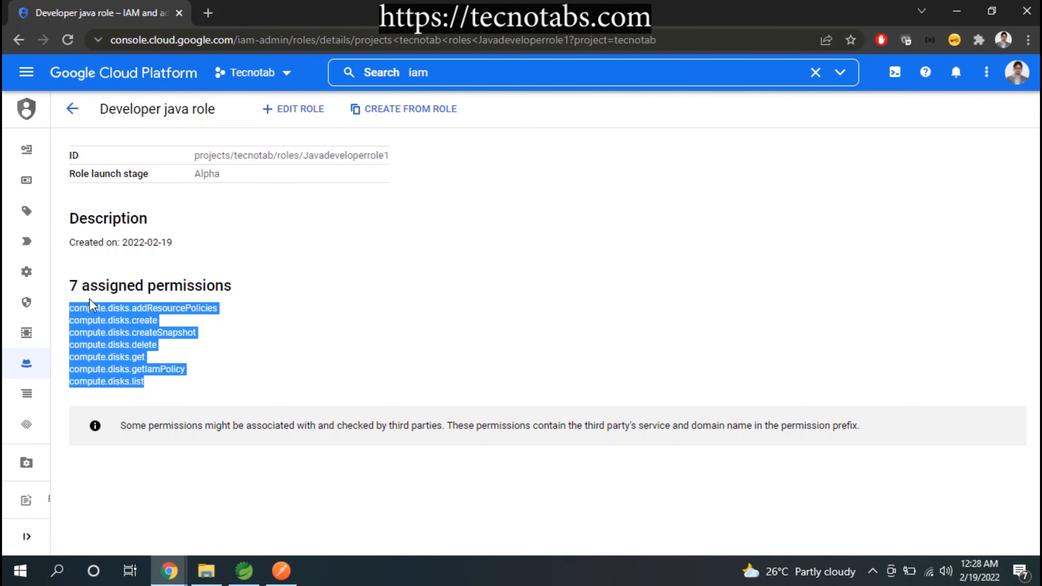
Return to the project's IAM permissions and start granting access to a new principal by entering its e-mail address
{"action": "mouse_move", "coordinate": [25, 211]}
{"action": "scroll", "coordinate": [49, 193], "scroll_direction": "up", "scroll_amount": 3}
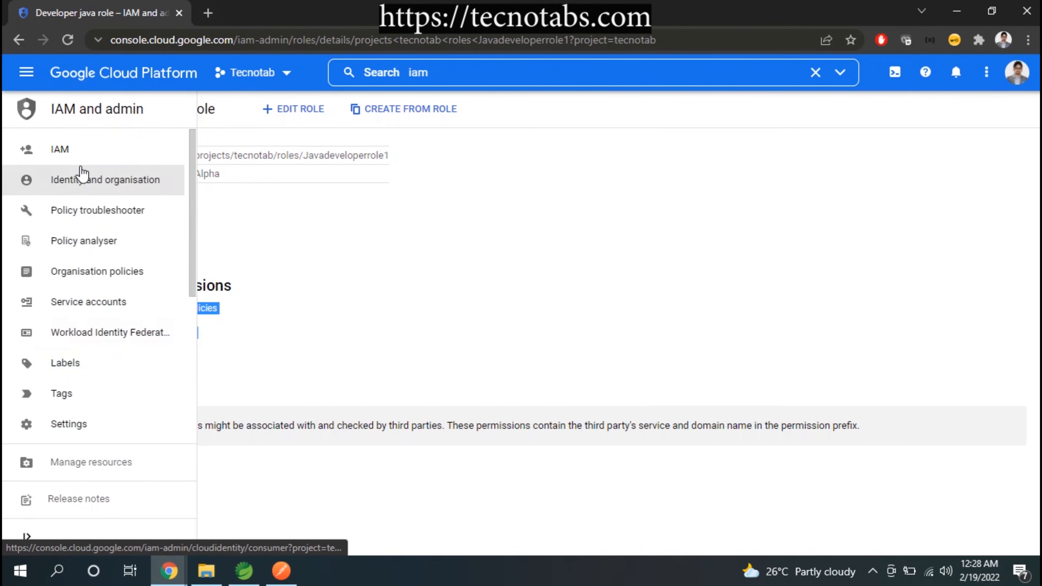
{"action": "left_click", "coordinate": [78, 154]}
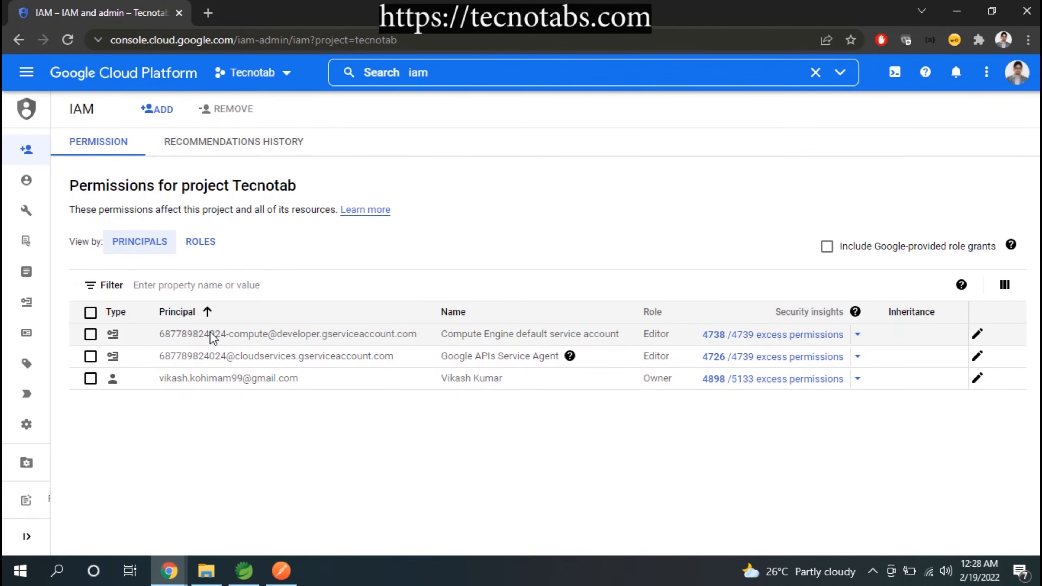
{"action": "left_click", "coordinate": [154, 119]}
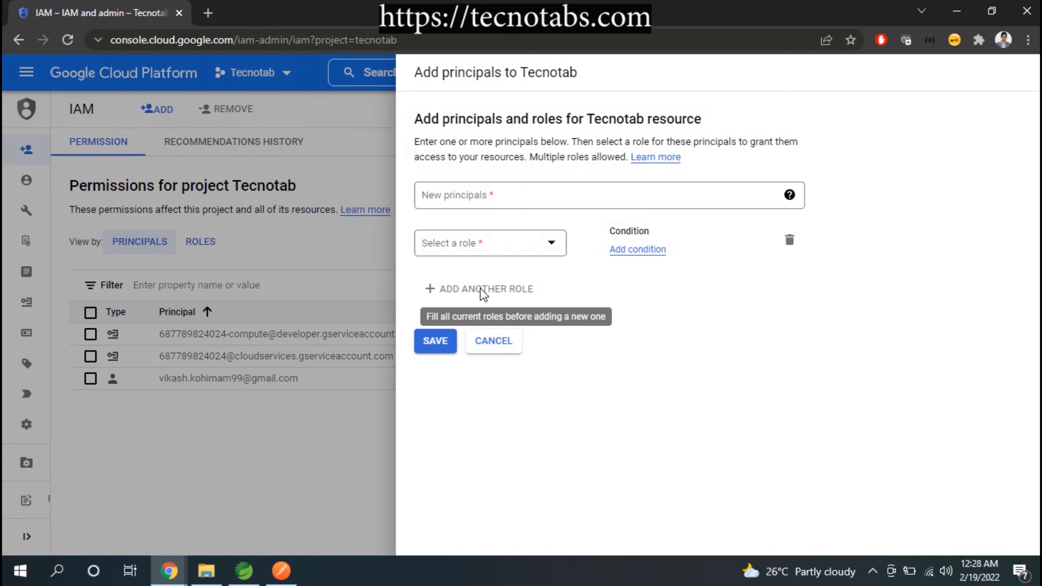
{"action": "left_click", "coordinate": [516, 195]}
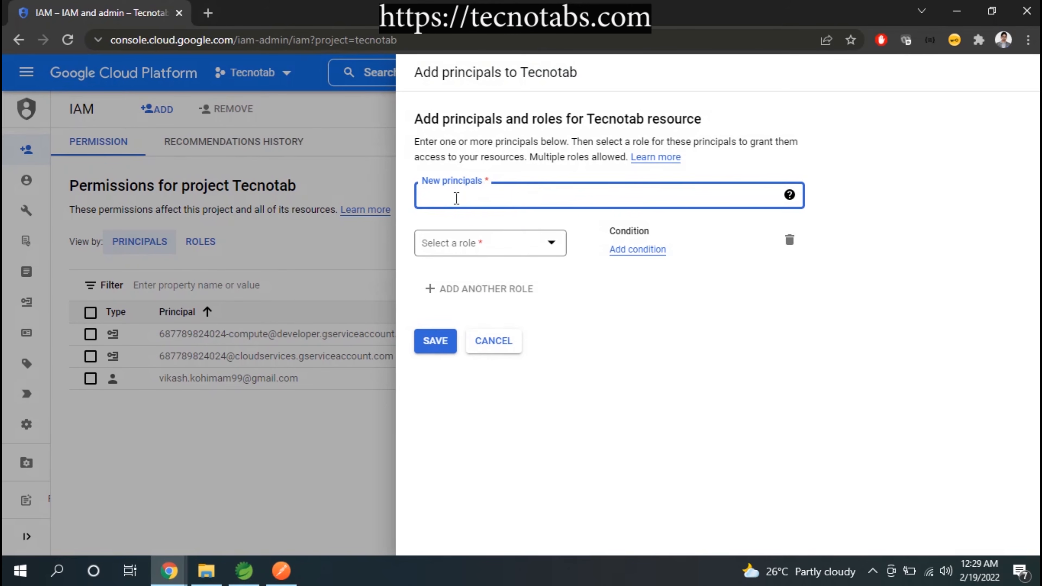
{"action": "key", "text": "ctrl+v"}
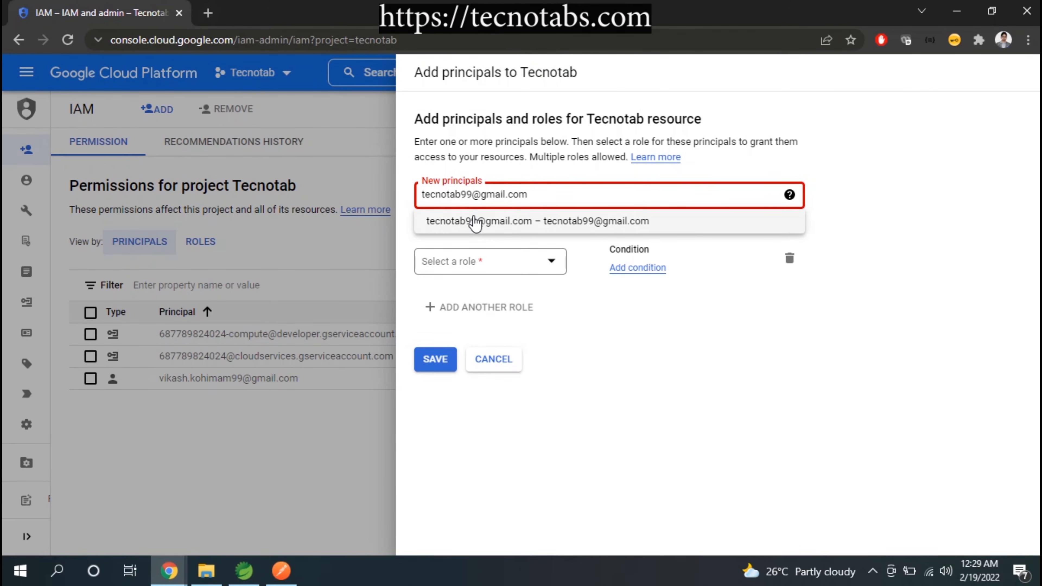
{"action": "left_click", "coordinate": [475, 225]}
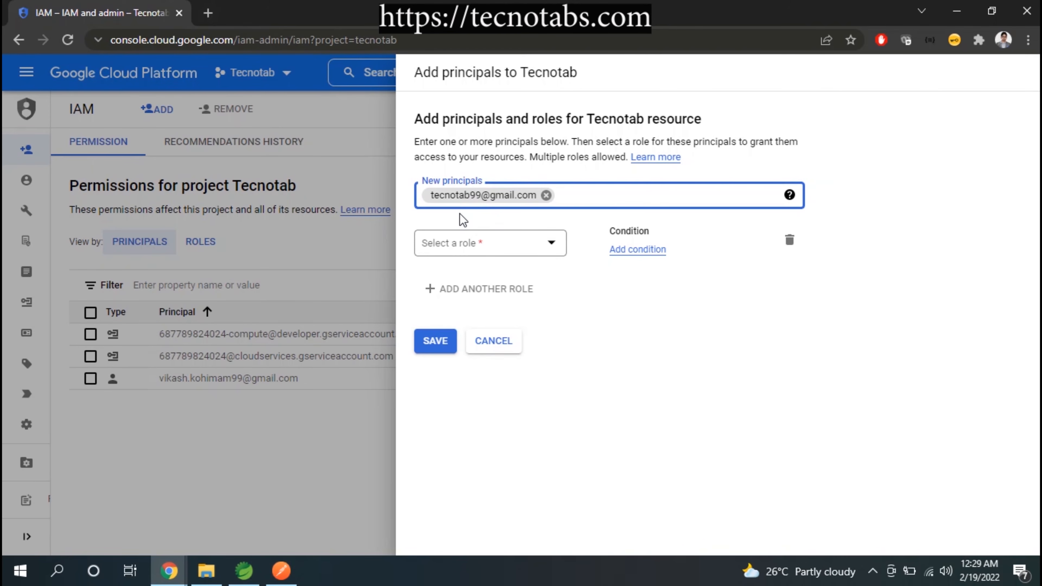
Assign the custom role Developer java role to the new principal and save the access grant
{"action": "left_click", "coordinate": [557, 248]}
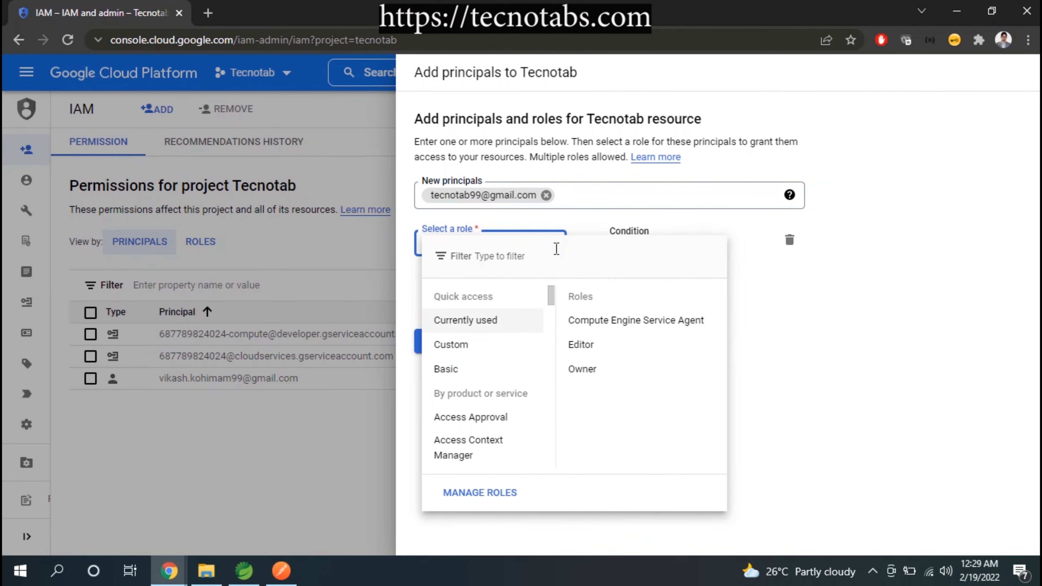
{"action": "scroll", "coordinate": [516, 356], "scroll_direction": "down", "scroll_amount": 2}
{"action": "scroll", "coordinate": [517, 368], "scroll_direction": "up", "scroll_amount": 2}
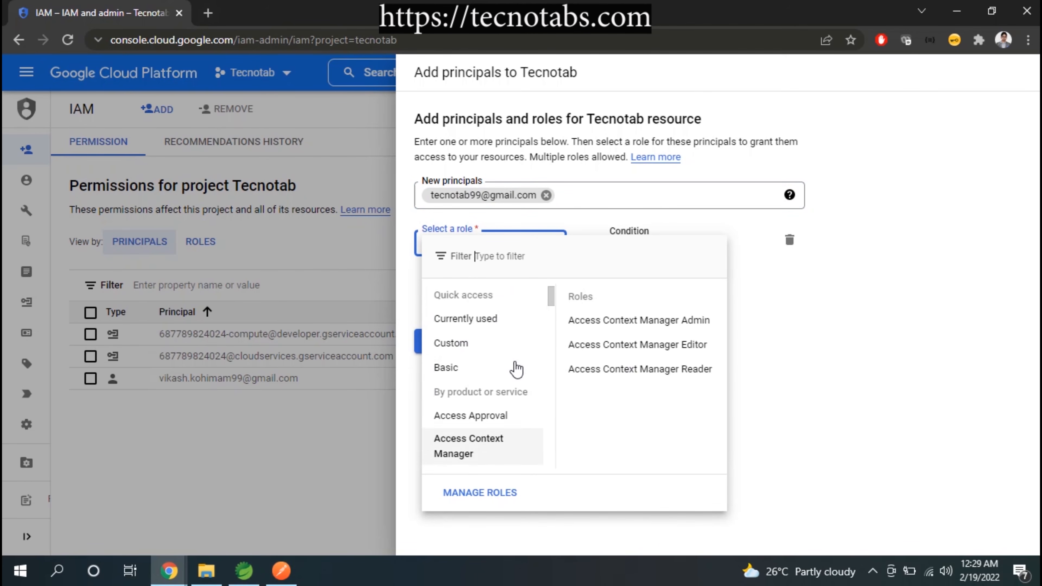
{"action": "mouse_move", "coordinate": [511, 351]}
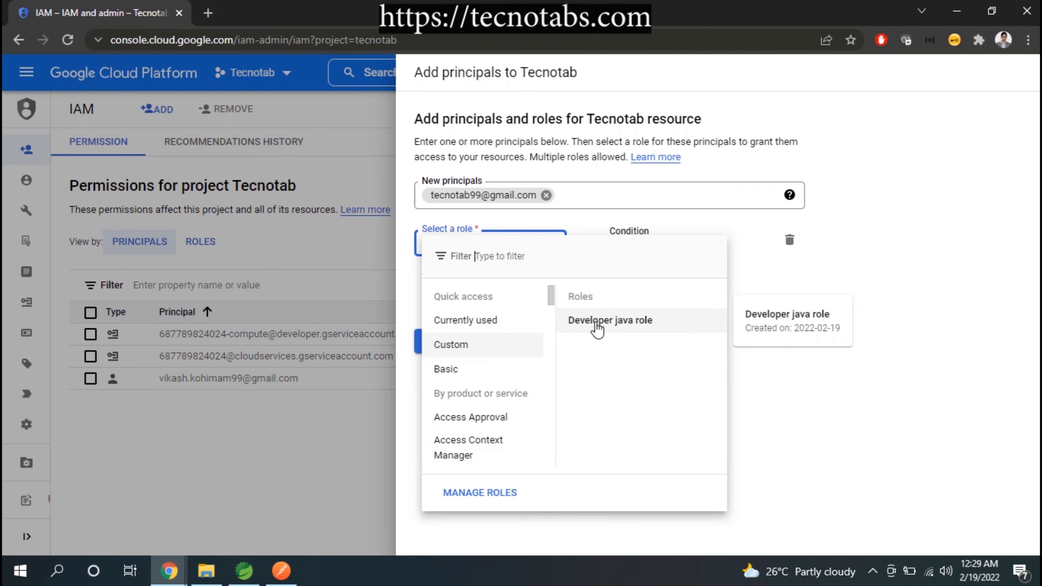
{"action": "left_click", "coordinate": [618, 327]}
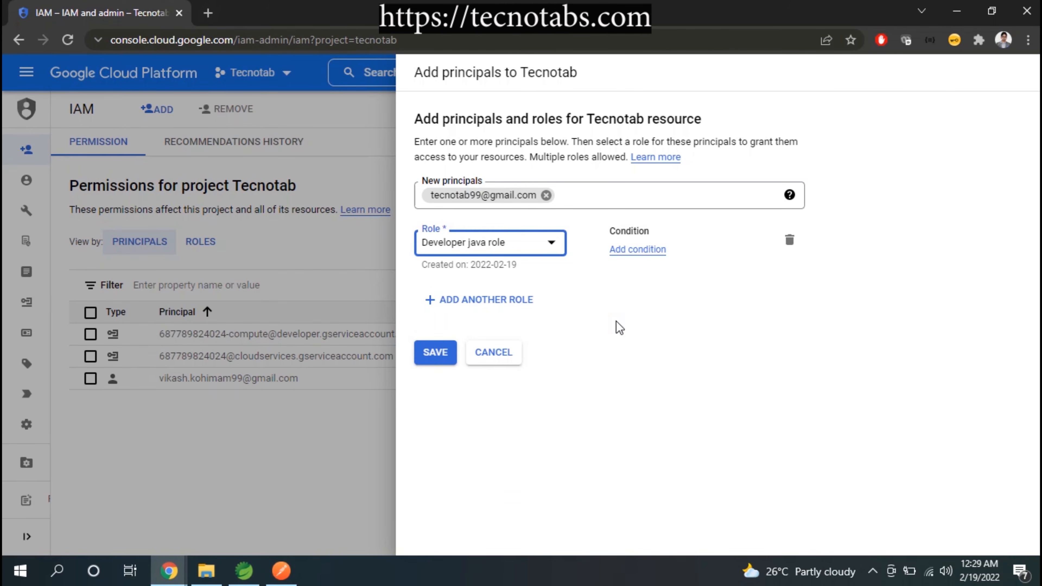
{"action": "left_click", "coordinate": [436, 358]}
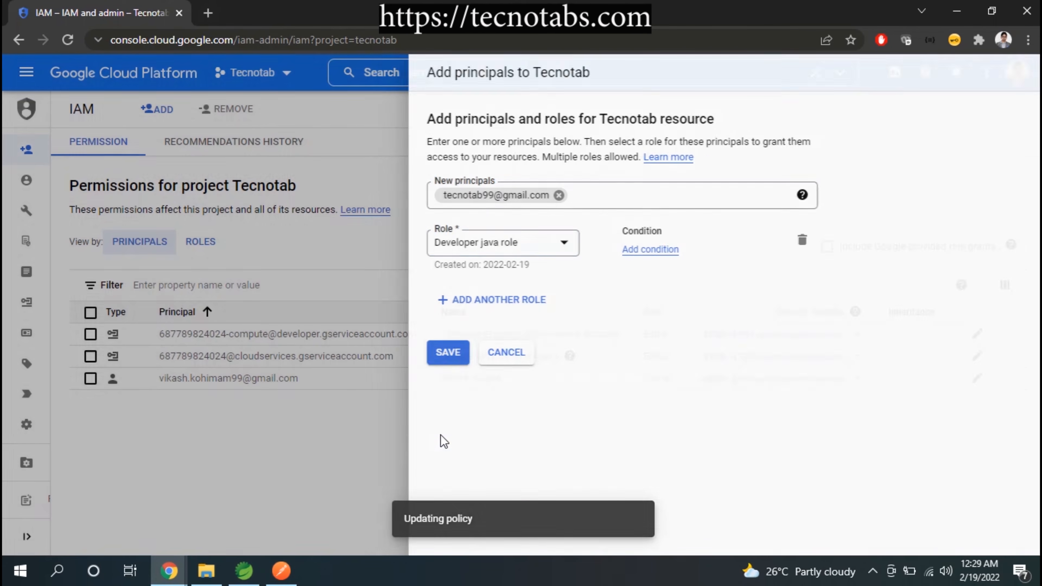
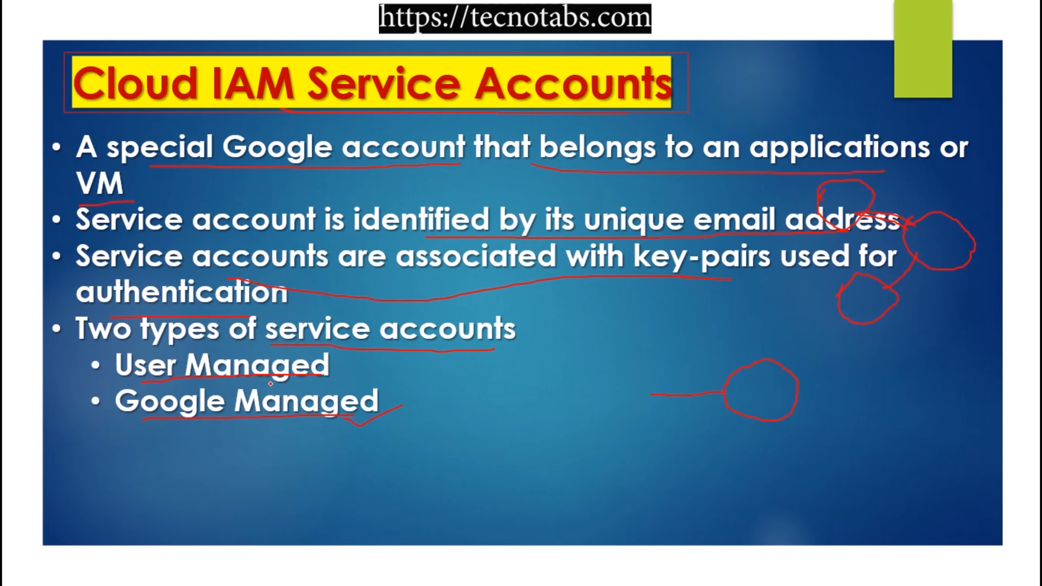
{"action": "mouse_move", "coordinate": [335, 373]}
{"action": "left_mouse_down"}
{"action": "mouse_move", "coordinate": [341, 382]}
{"action": "mouse_move", "coordinate": [374, 365]}
{"action": "left_mouse_up"}
{"action": "mouse_move", "coordinate": [502, 349]}
{"action": "left_mouse_down"}
{"action": "mouse_move", "coordinate": [516, 353]}
{"action": "mouse_move", "coordinate": [538, 333]}
{"action": "left_mouse_up"}
{"action": "key", "text": "Right"}
{"action": "left_click_drag", "start_coordinate": [266, 465], "coordinate": [658, 464]}
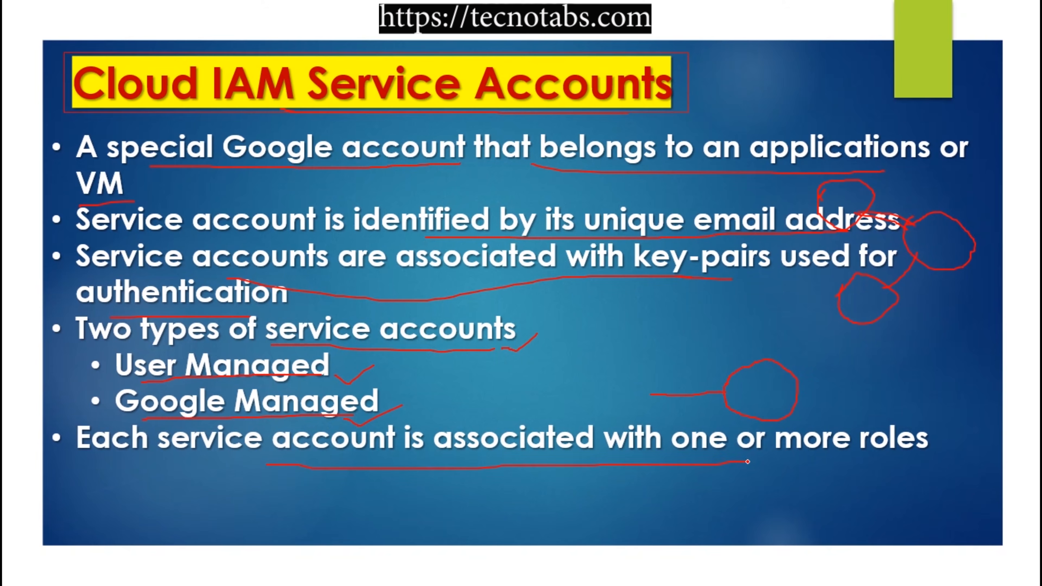
Switch to the Google Cloud console, open the Tecnotab project's service accounts and start creating a new one
{"action": "key", "text": "alt+Tab"}
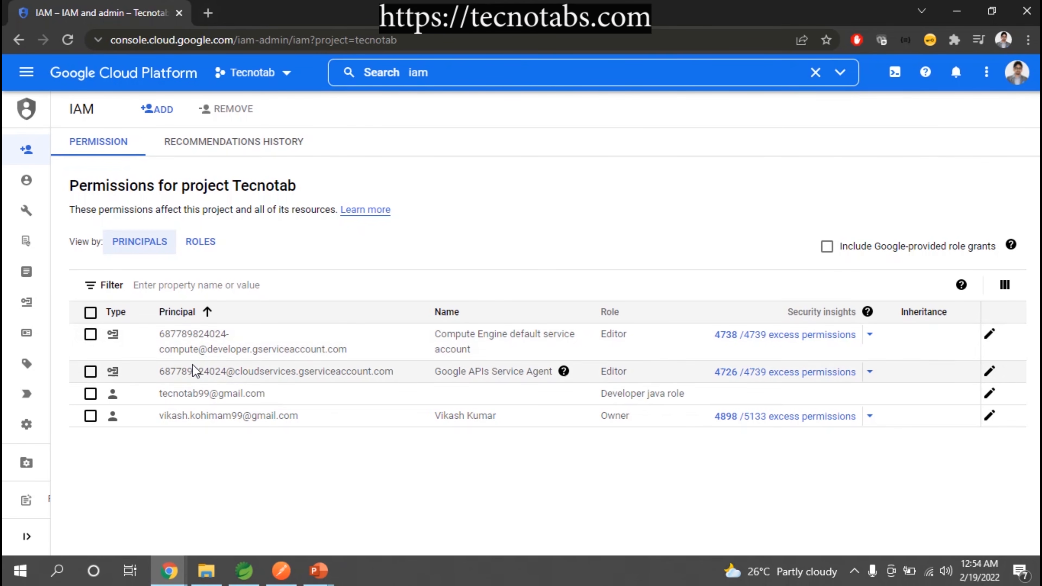
{"action": "mouse_move", "coordinate": [11, 257]}
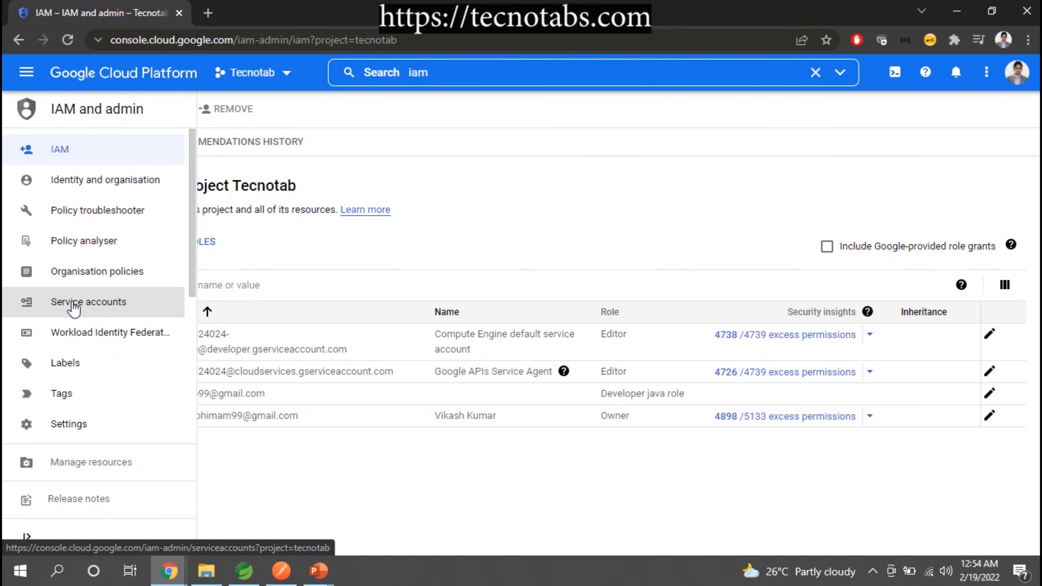
{"action": "left_click", "coordinate": [103, 308]}
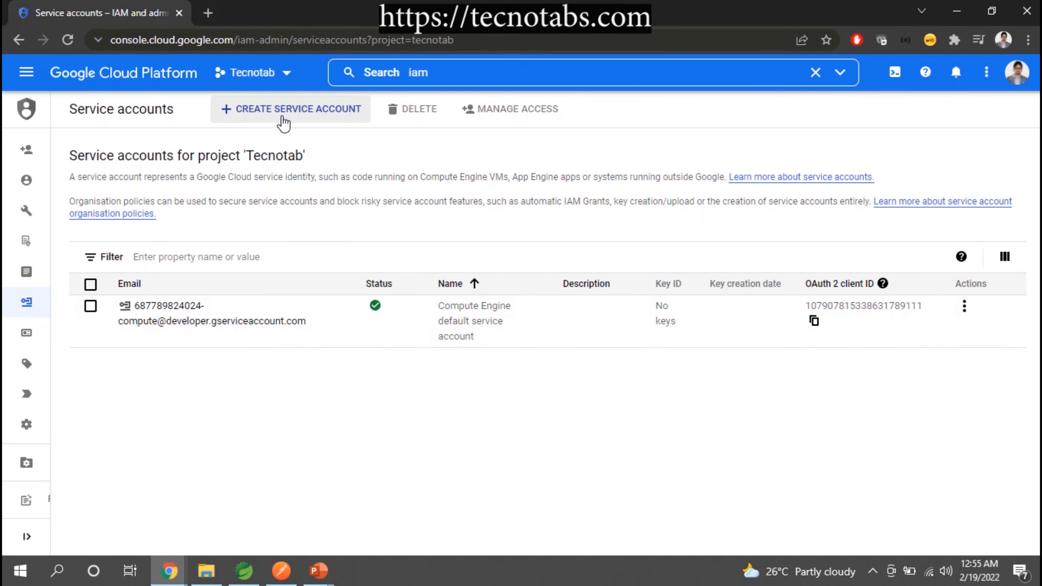
{"action": "left_click", "coordinate": [280, 108]}
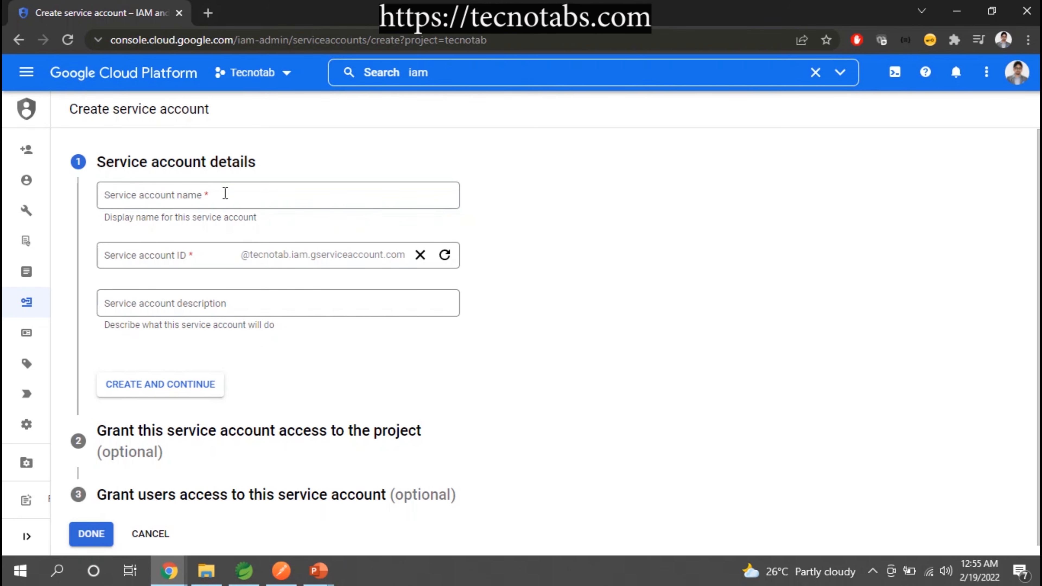
Name the service account DBAservice, keep the generated ID and create the account
{"action": "left_click", "coordinate": [207, 198]}
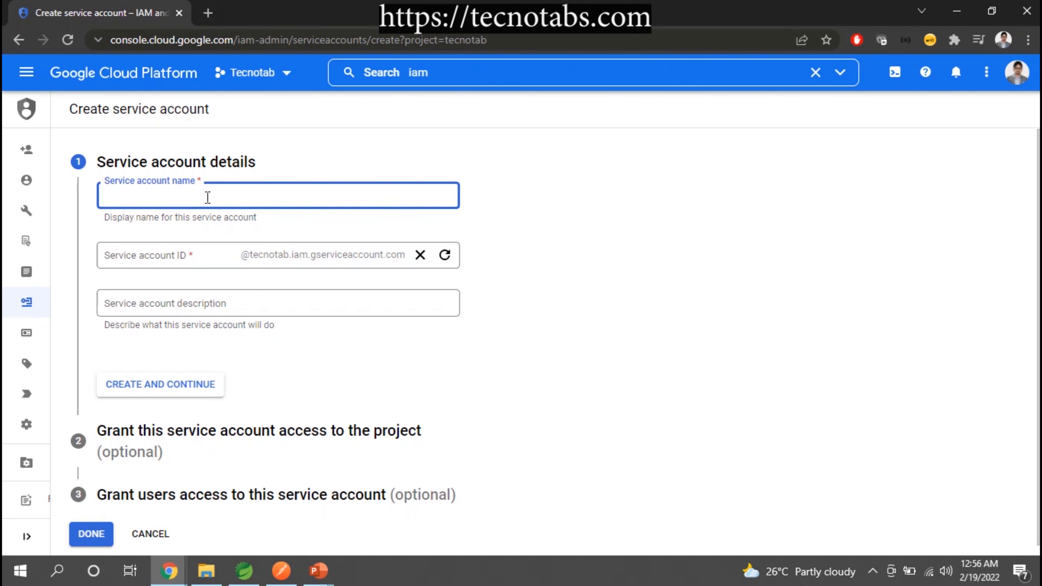
{"action": "type", "text": "DBAservice"}
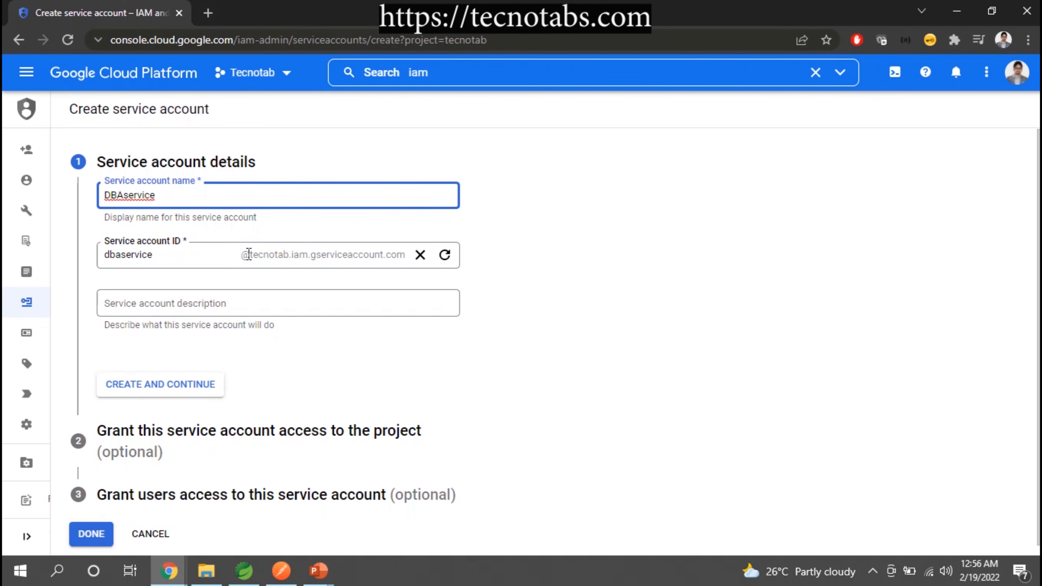
{"action": "left_click_drag", "start_coordinate": [250, 254], "coordinate": [290, 254]}
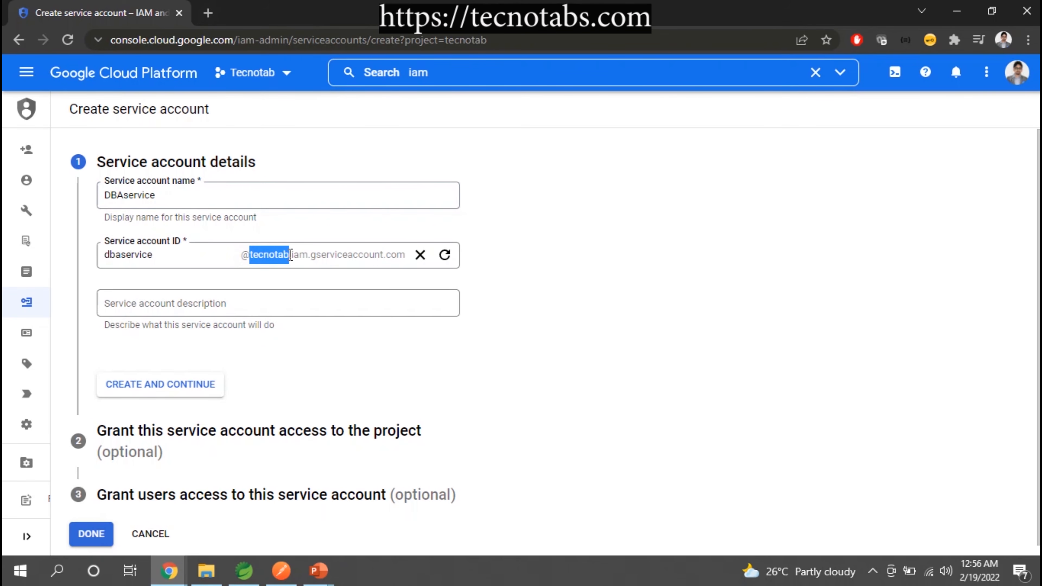
{"action": "left_click", "coordinate": [290, 255]}
{"action": "left_click_drag", "start_coordinate": [292, 256], "coordinate": [388, 251]}
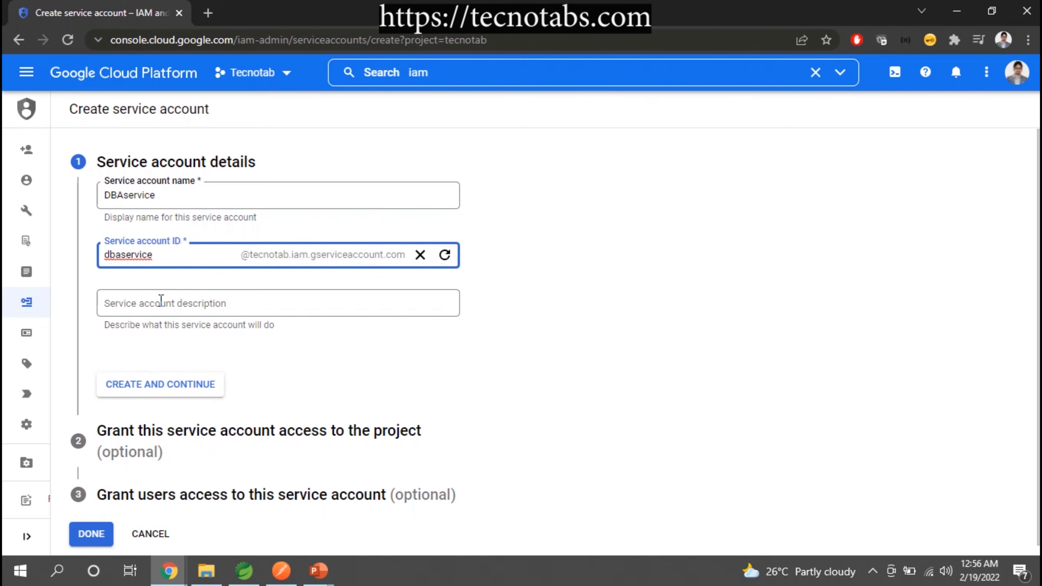
{"action": "scroll", "coordinate": [352, 355], "scroll_direction": "down", "scroll_amount": 1}
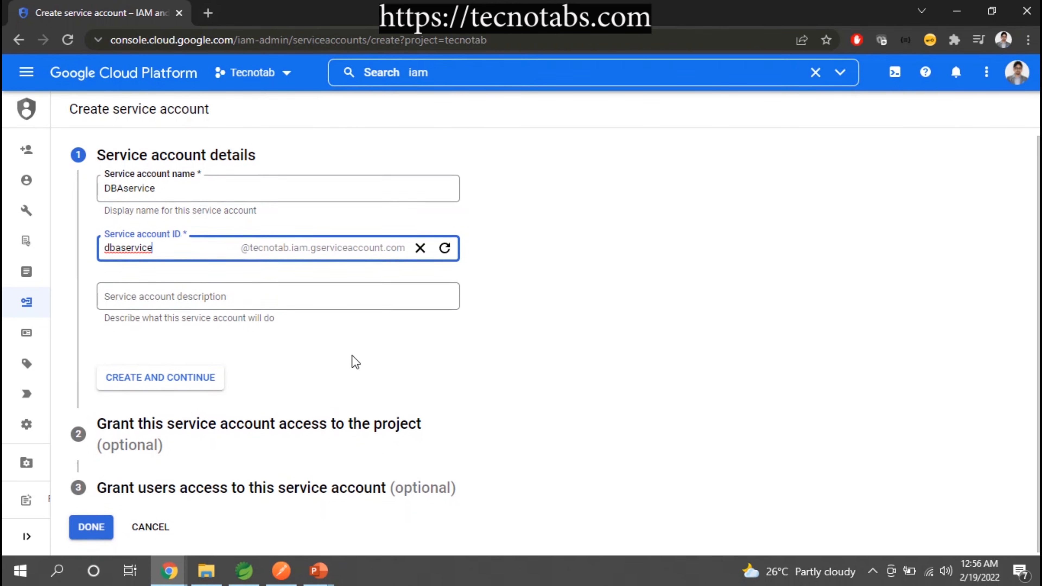
{"action": "left_click", "coordinate": [123, 376]}
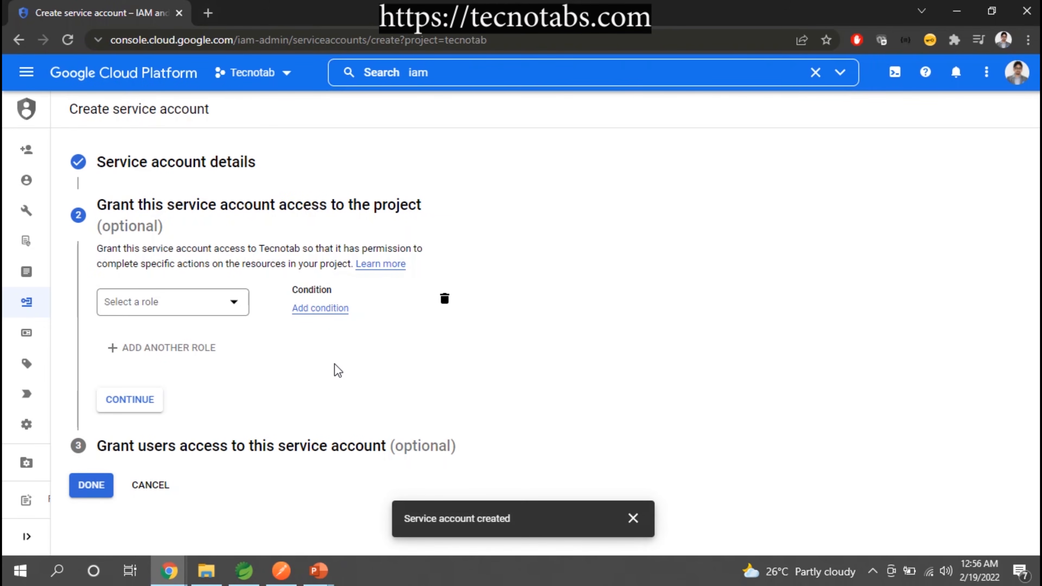
Grant the service account the Cloud Storage role Storage Admin on the project and finish without giving users access to it
{"action": "left_click", "coordinate": [184, 301]}
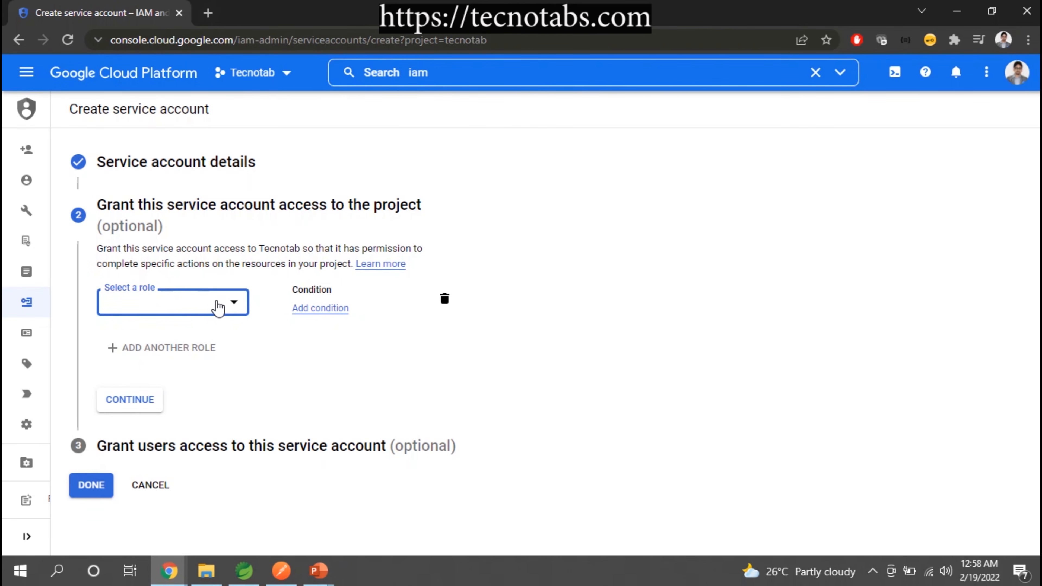
{"action": "left_click", "coordinate": [214, 303]}
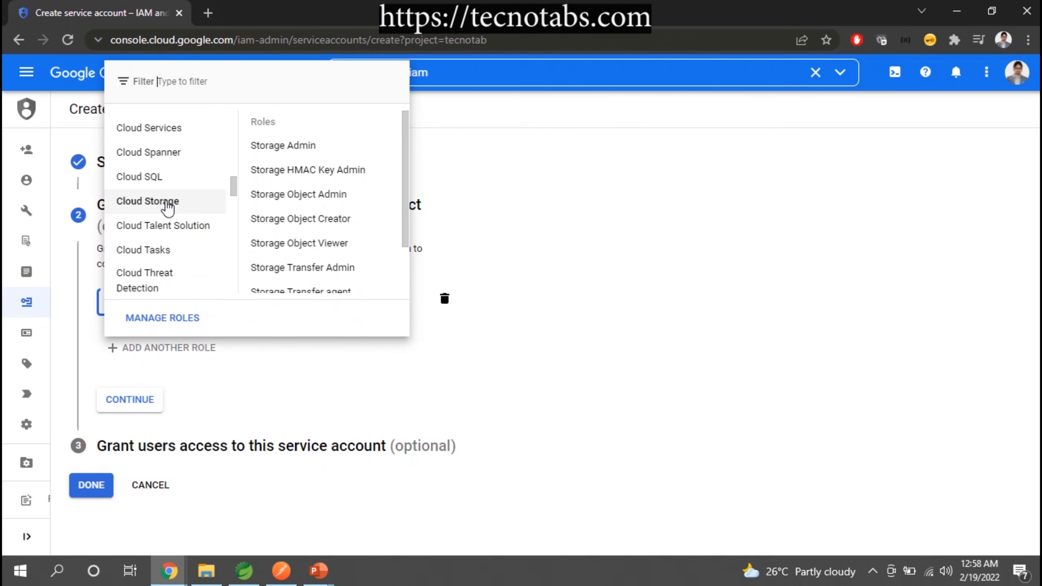
{"action": "left_click", "coordinate": [140, 176]}
{"action": "left_click", "coordinate": [205, 202]}
{"action": "left_click", "coordinate": [274, 146]}
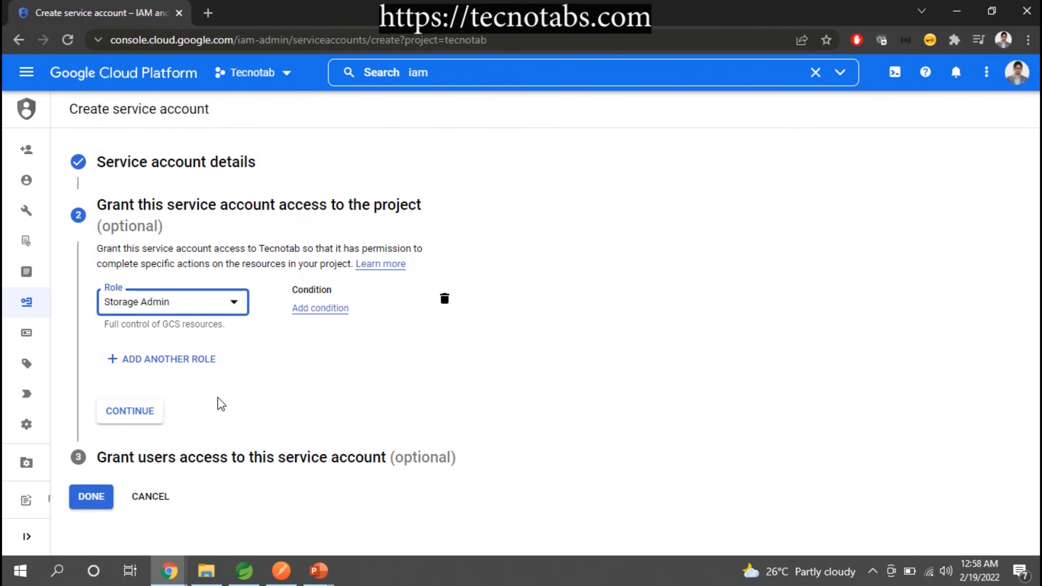
{"action": "left_click", "coordinate": [122, 411]}
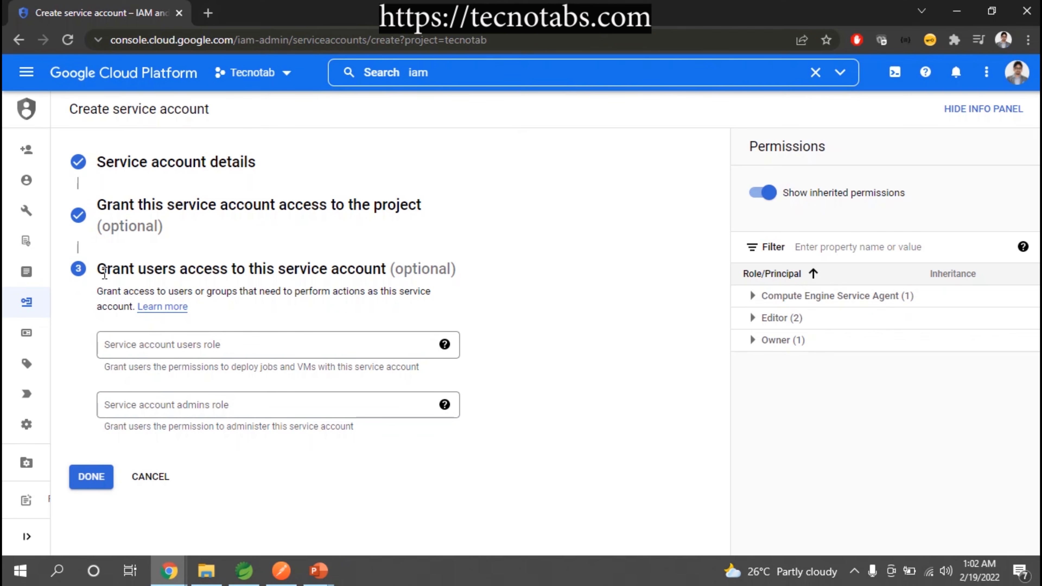
{"action": "left_click_drag", "start_coordinate": [100, 272], "coordinate": [446, 271]}
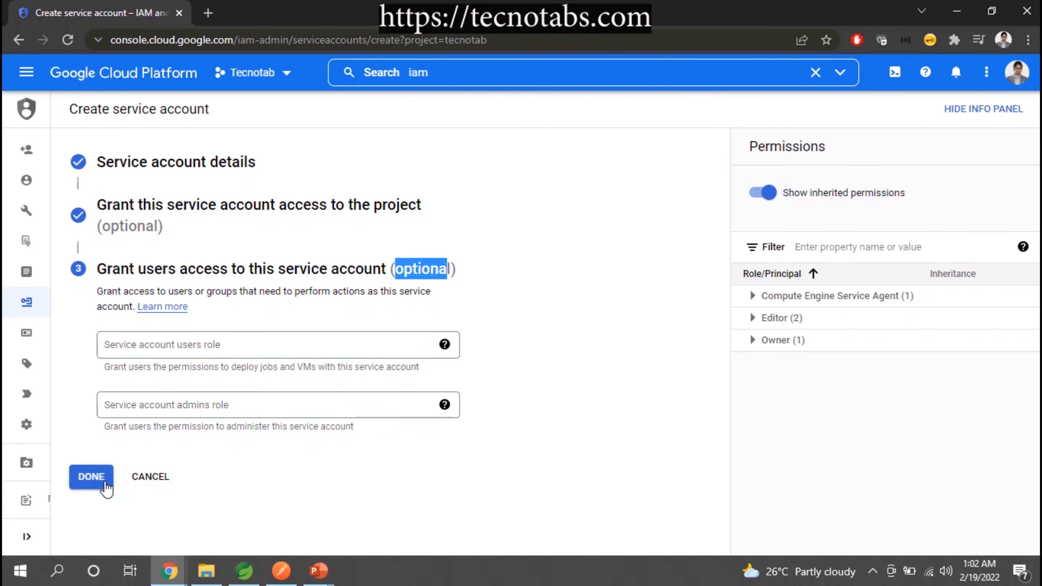
{"action": "left_click", "coordinate": [88, 482]}
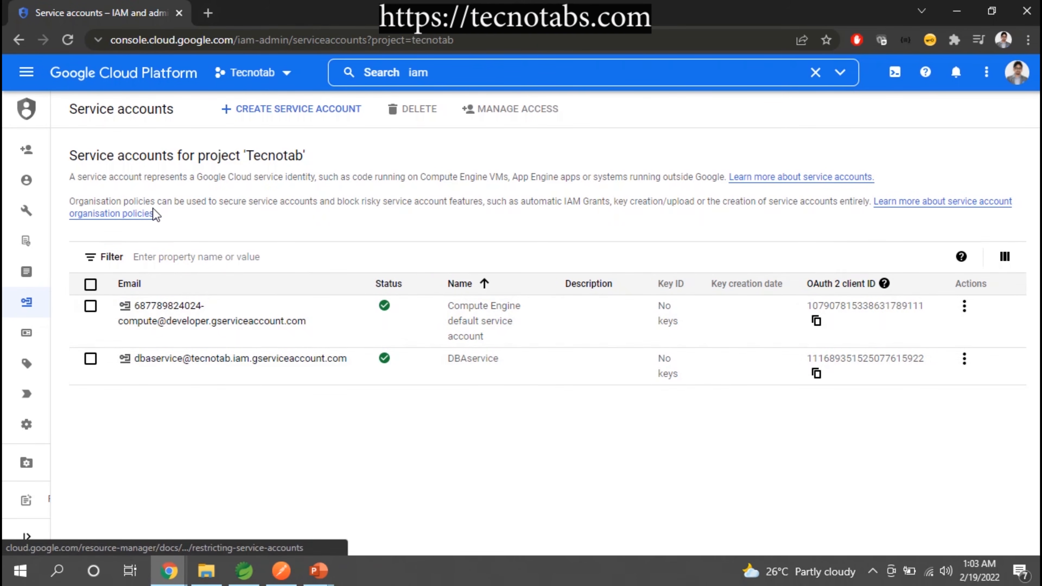
Return to the project's IAM permissions and check the role assigned to the DBAservice principal
{"action": "mouse_move", "coordinate": [35, 135]}
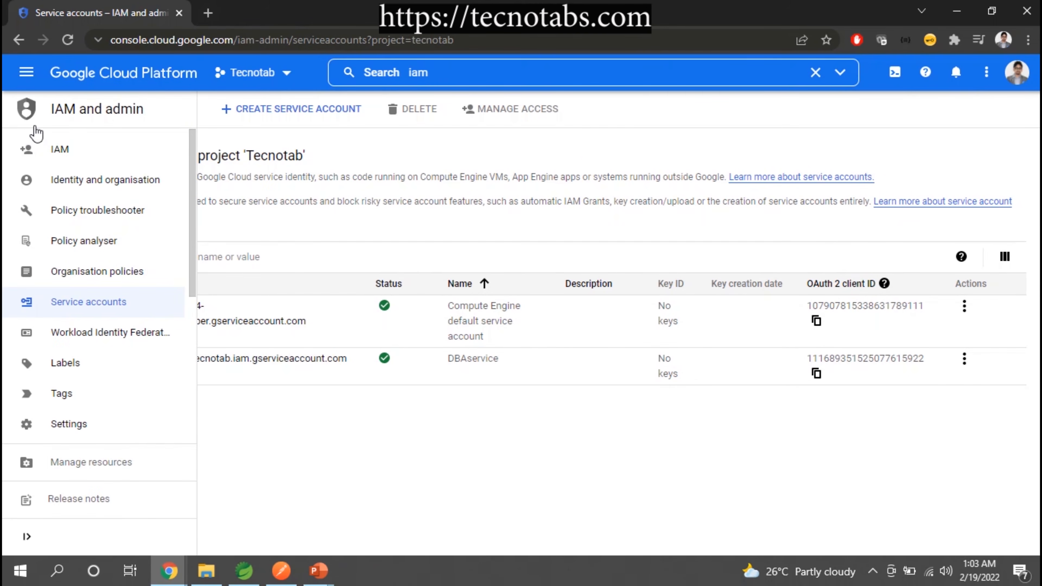
{"action": "left_click", "coordinate": [53, 153]}
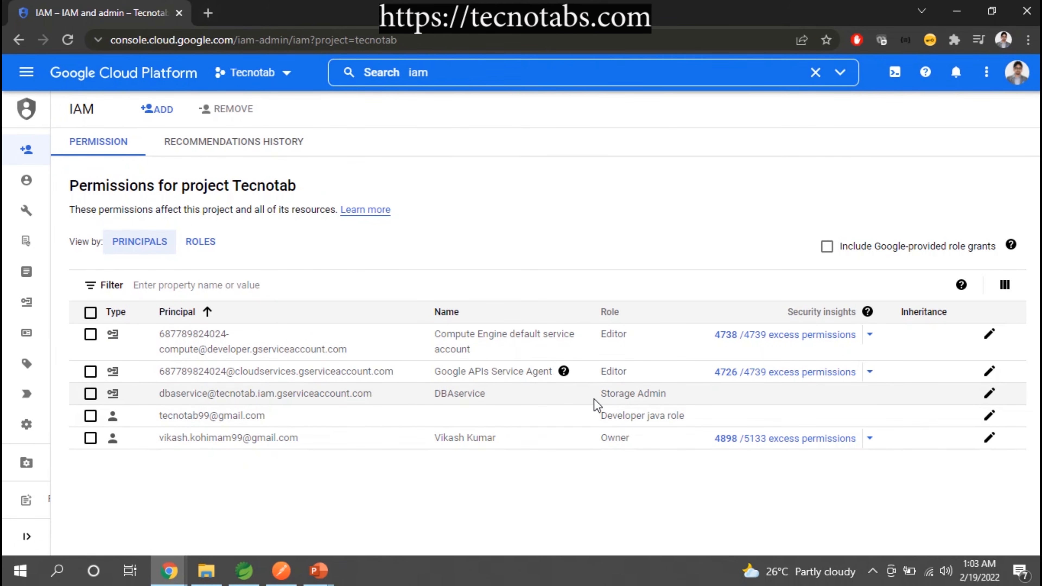
{"action": "left_click_drag", "start_coordinate": [599, 395], "coordinate": [668, 397]}
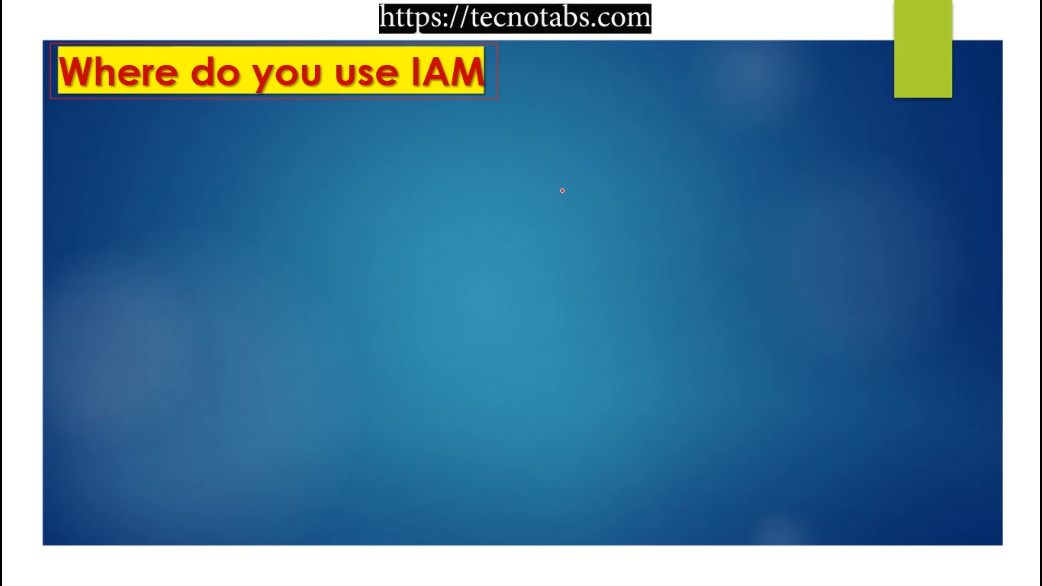
{"action": "left_click_drag", "start_coordinate": [285, 93], "coordinate": [432, 98]}
{"action": "key", "text": "Right"}
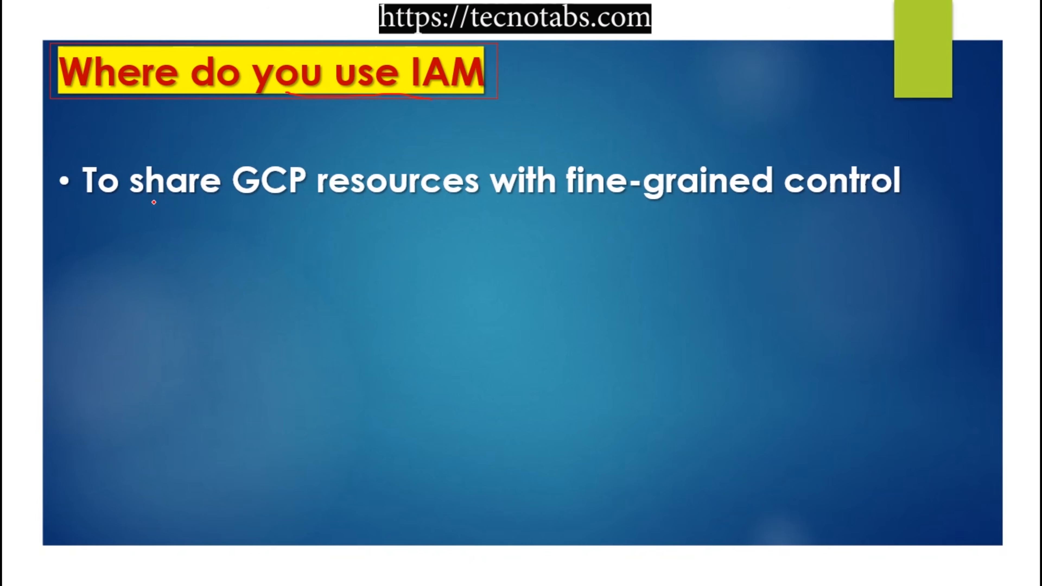
{"action": "left_click_drag", "start_coordinate": [212, 206], "coordinate": [721, 207]}
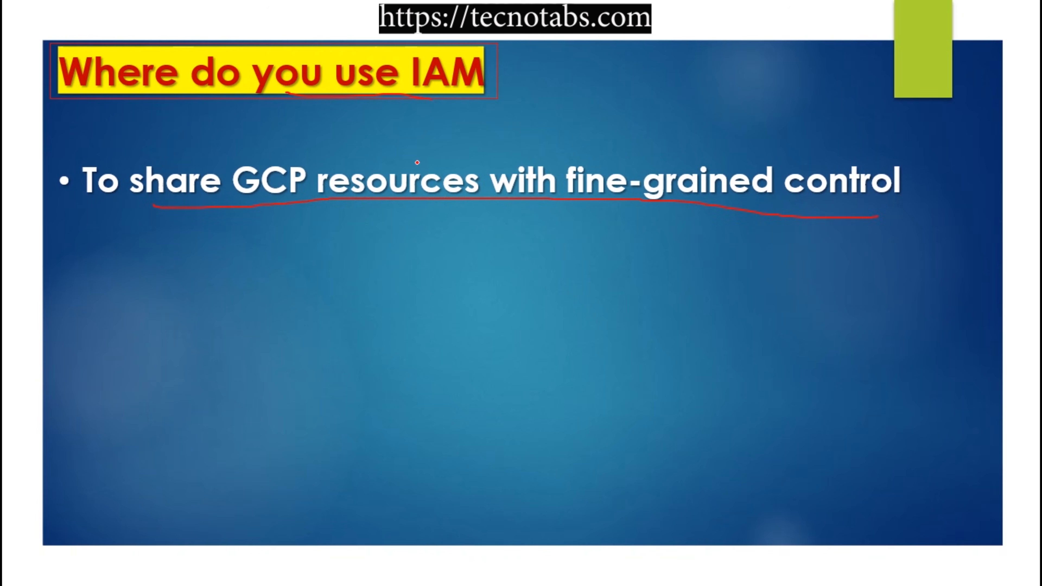
{"action": "key", "text": "Right"}
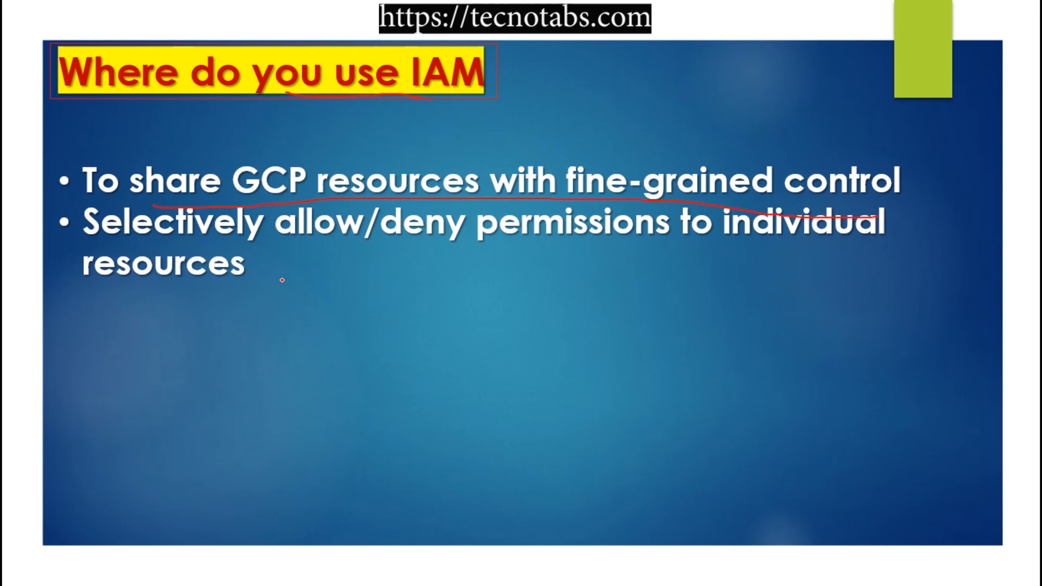
{"action": "left_click_drag", "start_coordinate": [183, 281], "coordinate": [185, 280]}
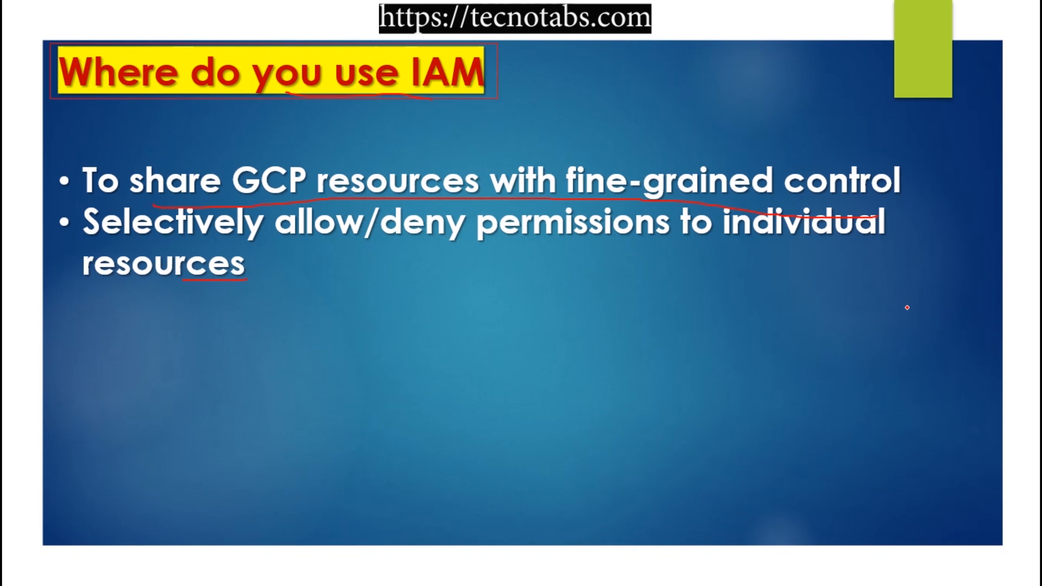
{"action": "key", "text": "Right"}
{"action": "left_click_drag", "start_coordinate": [171, 327], "coordinate": [731, 327]}
{"action": "left_click_drag", "start_coordinate": [149, 371], "coordinate": [373, 367]}
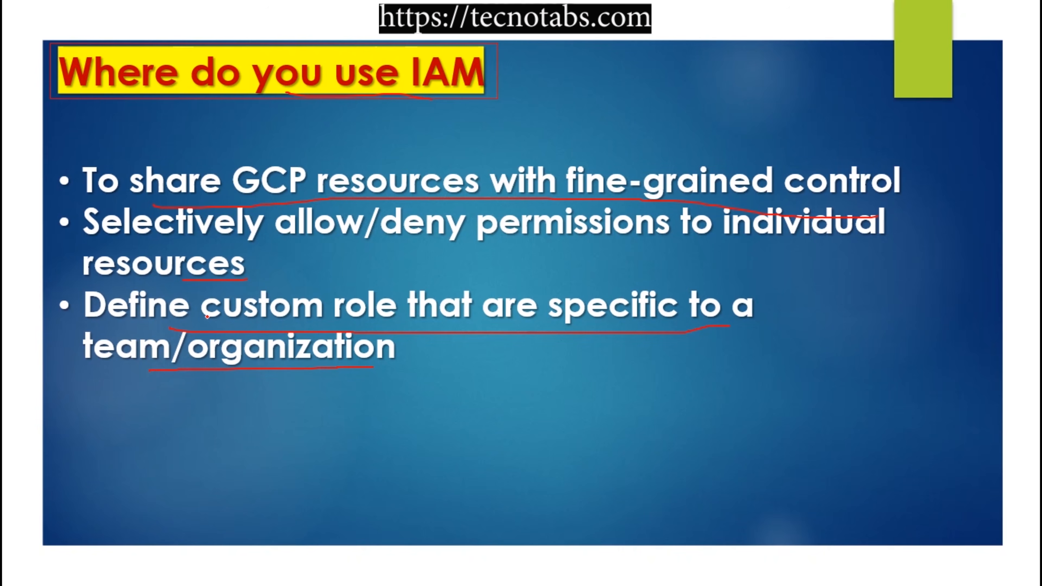